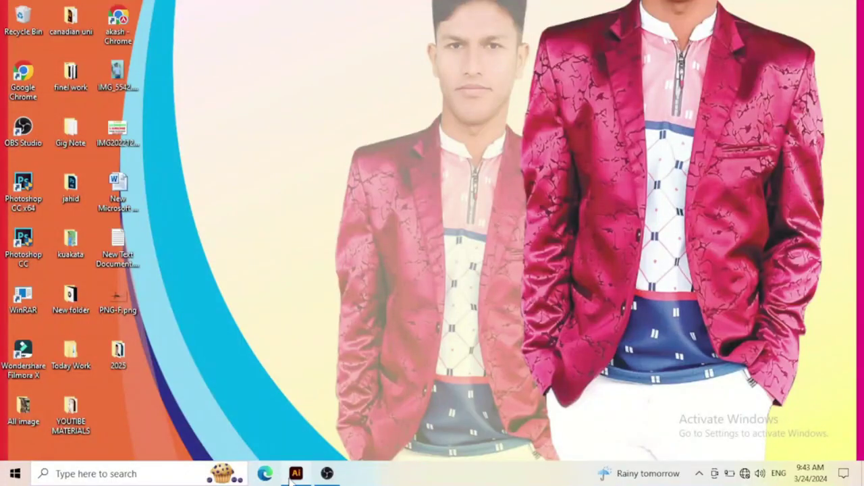
Close the blank Untitled-6 document, leaving only Logo Design.ai open
left_click(292, 475)
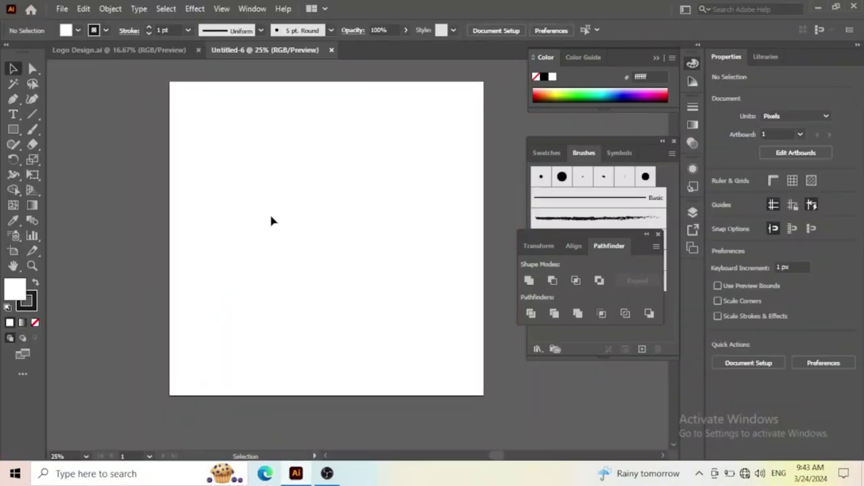
left_click(129, 52)
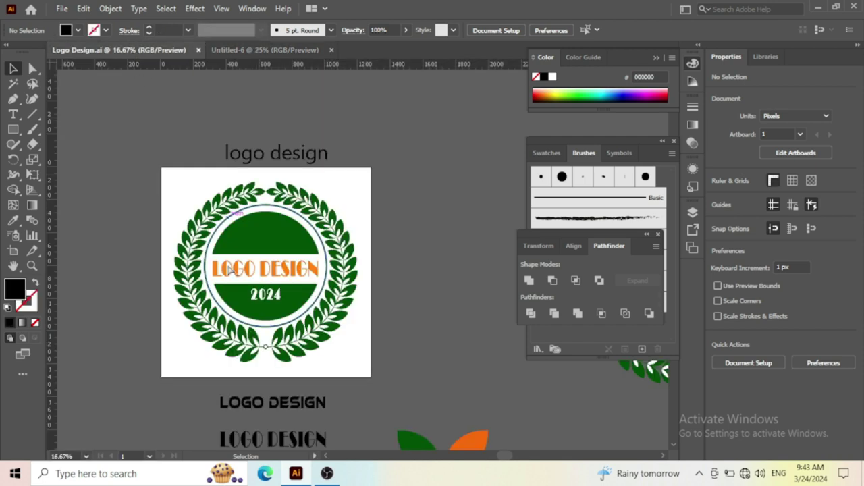
scroll(231, 269, "up", 1)
scroll(280, 206, "down", 1)
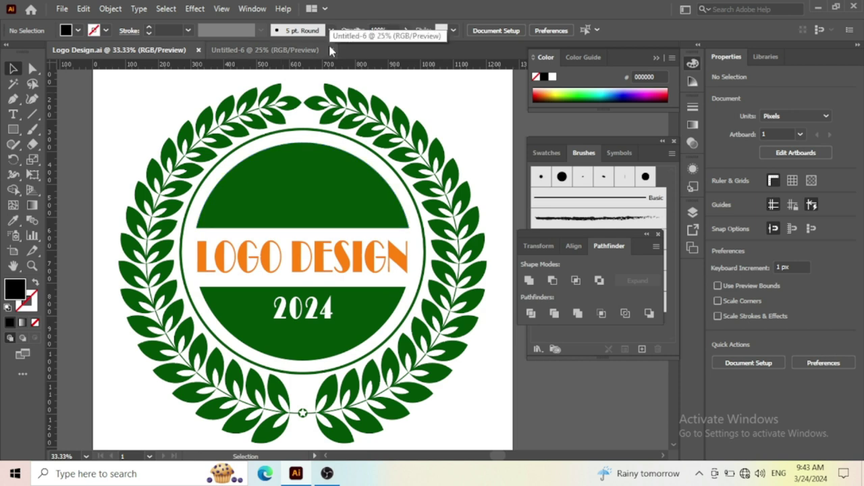
left_click(301, 51)
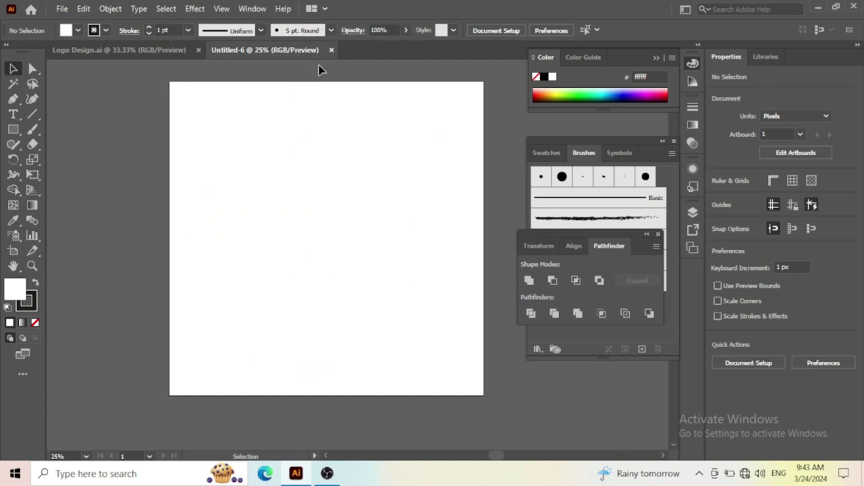
left_click(330, 50)
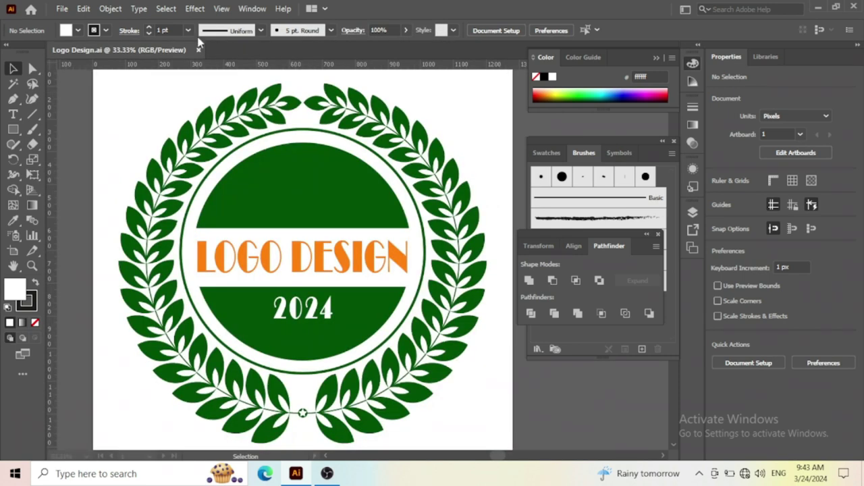
left_click(62, 8)
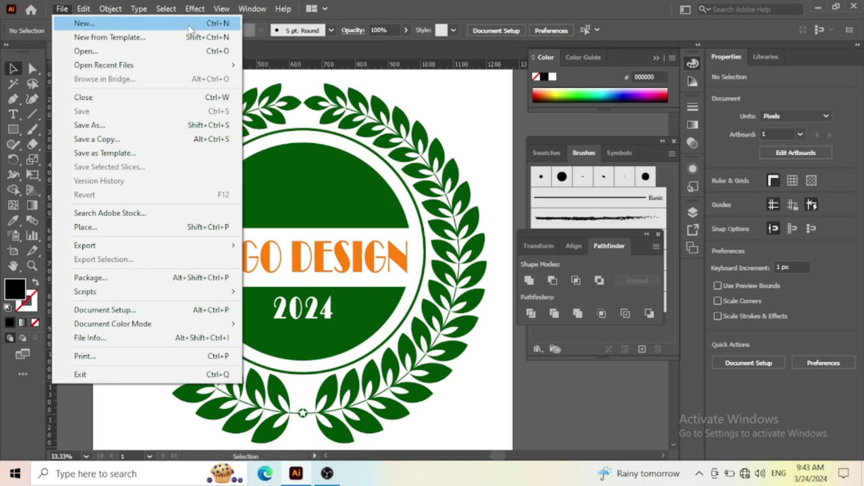
Create a 1280 × 1280 px document named 'Logo Desing' with Medium (150 ppi) raster effects
left_click(189, 30)
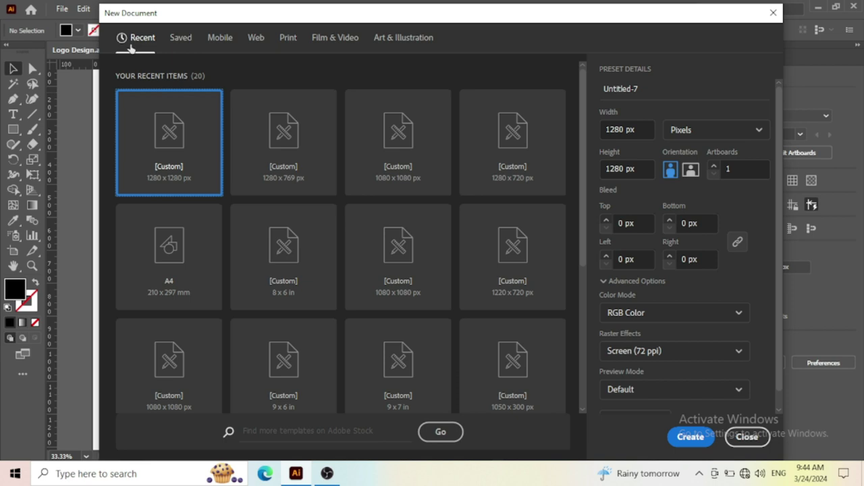
left_click(634, 89)
type("Logo Desing")
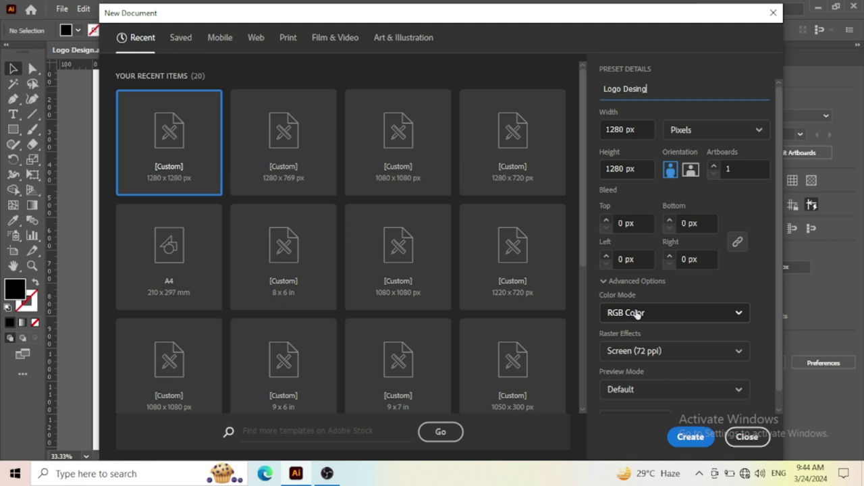
left_click(644, 353)
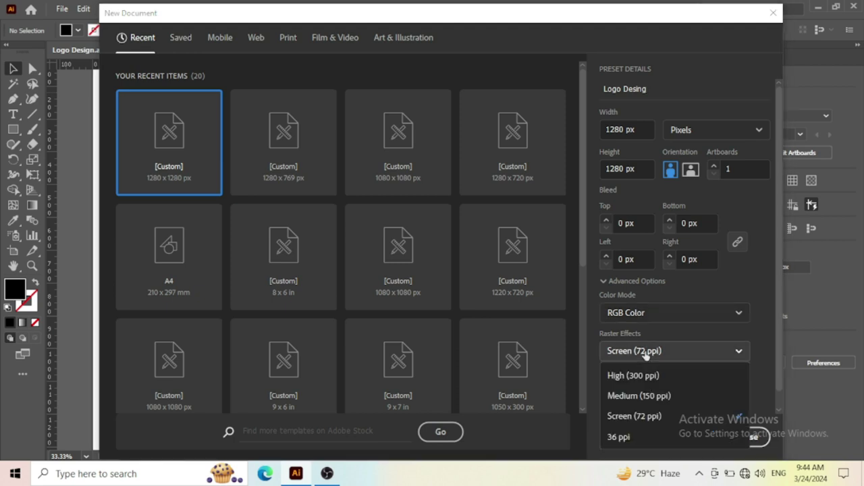
left_click(645, 397)
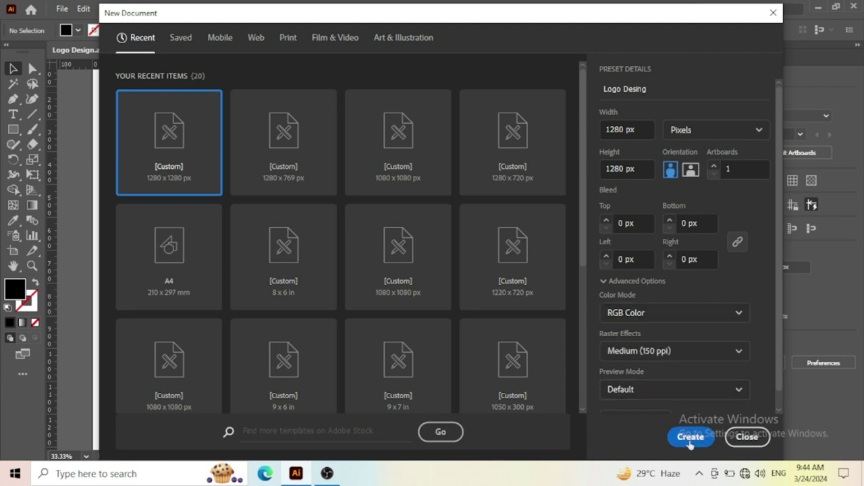
left_click(690, 437)
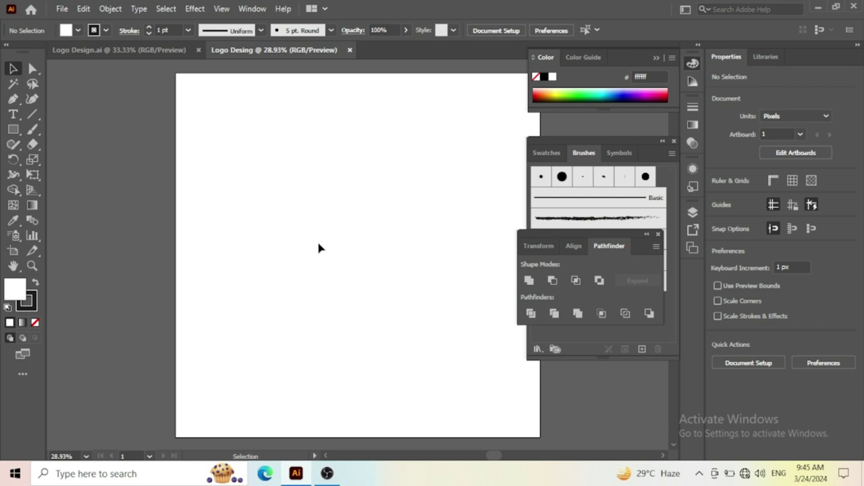
Draw a circle about 559 px wide on the artboard with the Ellipse tool
scroll(319, 248, "down", 2)
scroll(328, 256, "up", 1)
mouse_move(311, 204)
left_mouse_down()
mouse_move(320, 172)
mouse_move(357, 176)
mouse_move(376, 210)
mouse_move(324, 193)
mouse_move(357, 176)
mouse_move(343, 185)
left_mouse_up()
scroll(307, 210, "up", 1)
scroll(308, 209, "down", 1)
scroll(317, 237, "up", 1)
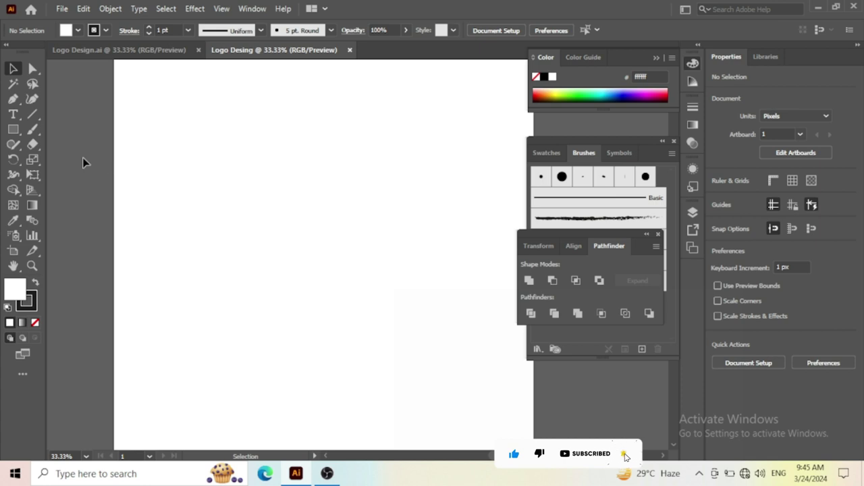
left_click(22, 130)
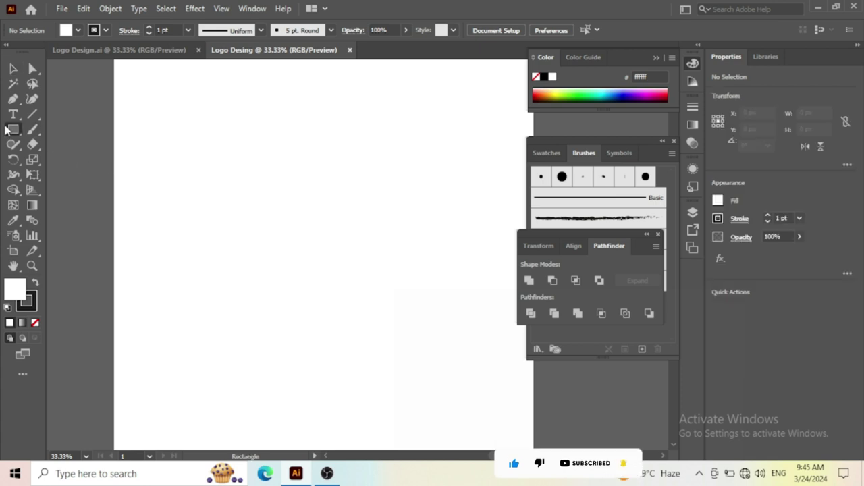
left_click(71, 160)
left_click_drag(195, 116, 379, 300)
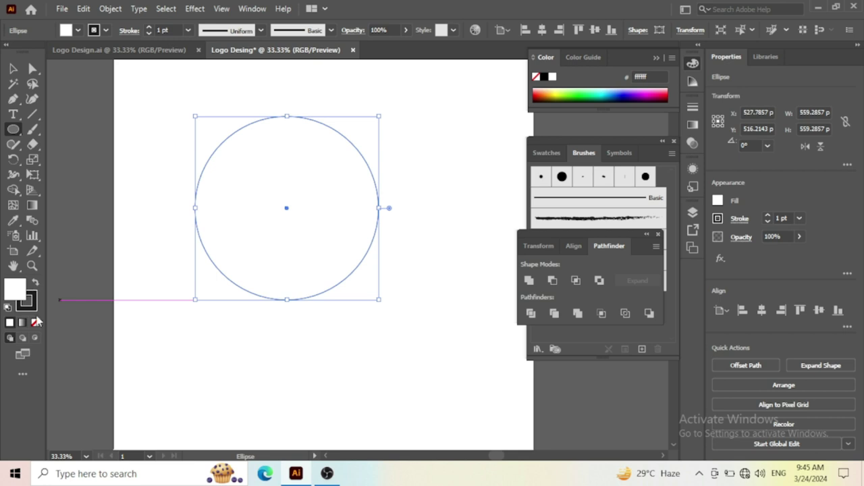
Give the circle a solid dark #1d1d1b fill with no stroke and move it left and down
left_click(35, 322)
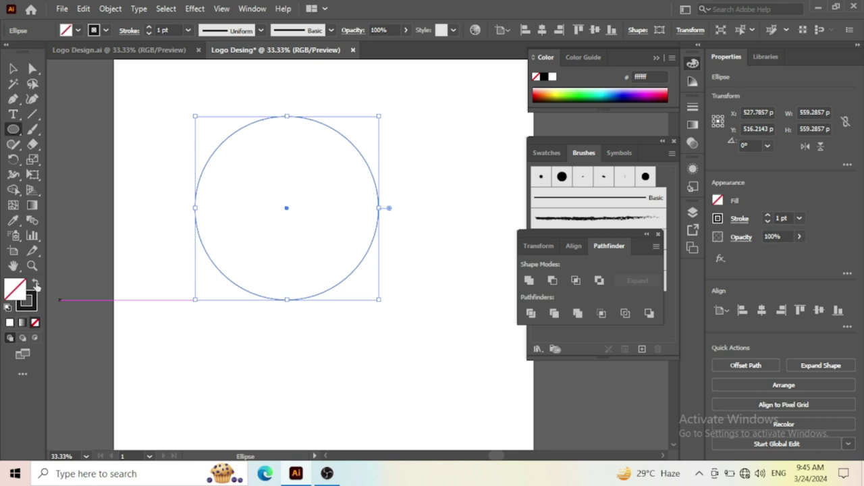
left_click(36, 284)
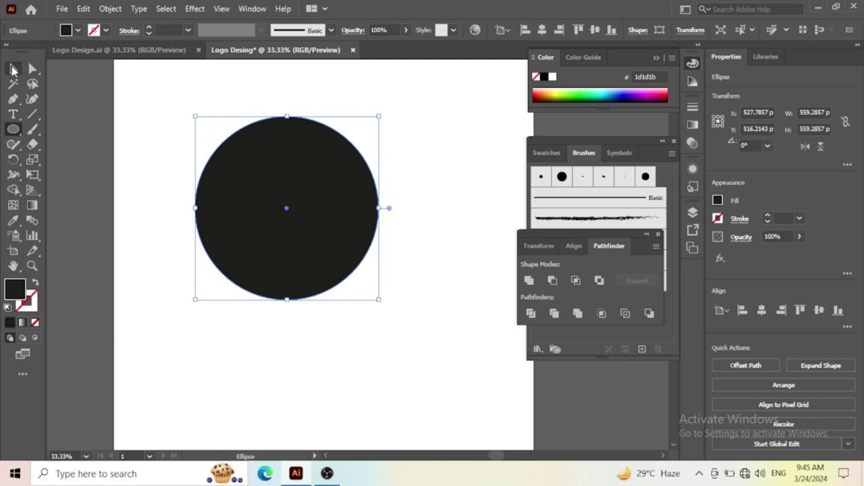
left_click(13, 69)
left_click_drag(265, 179, 237, 210)
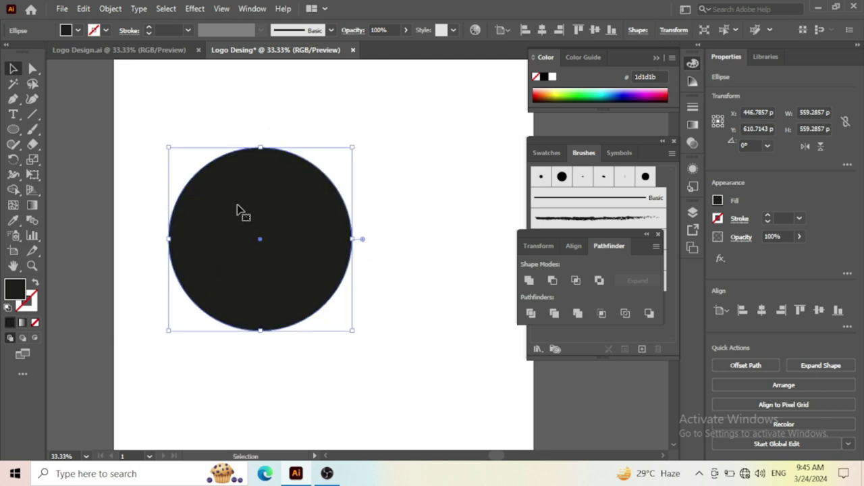
Paste a copy of the black circle in front and shift it right to overlap the original
left_click(85, 9)
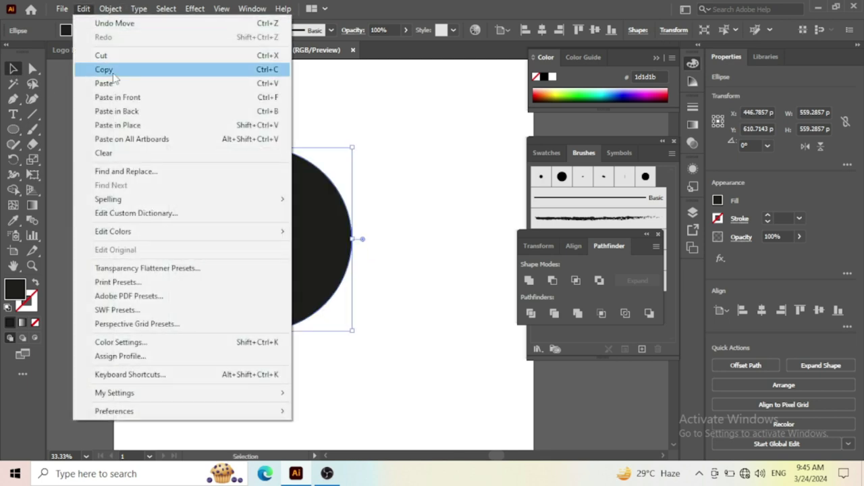
left_click(112, 71)
left_click(88, 9)
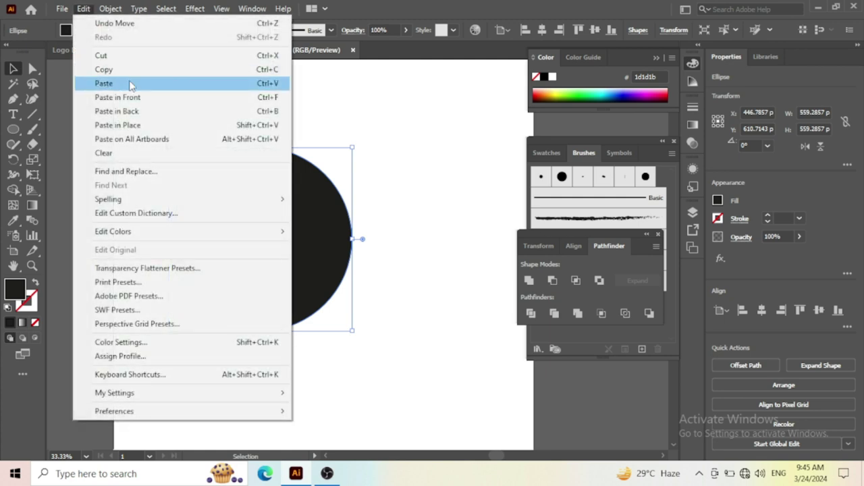
left_click(149, 98)
left_click_drag(272, 195, 369, 198)
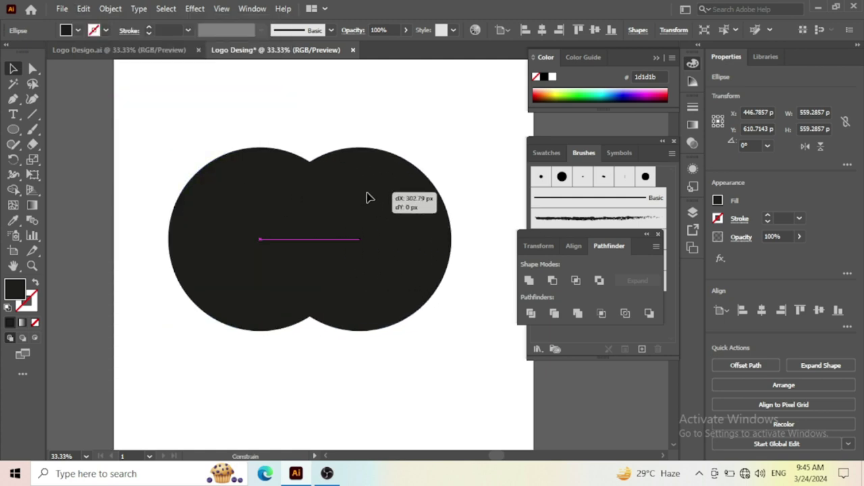
left_click(273, 109)
left_click_drag(272, 109, 361, 270)
left_click(373, 141)
left_click_drag(355, 180, 378, 185)
left_click_drag(280, 120, 392, 272)
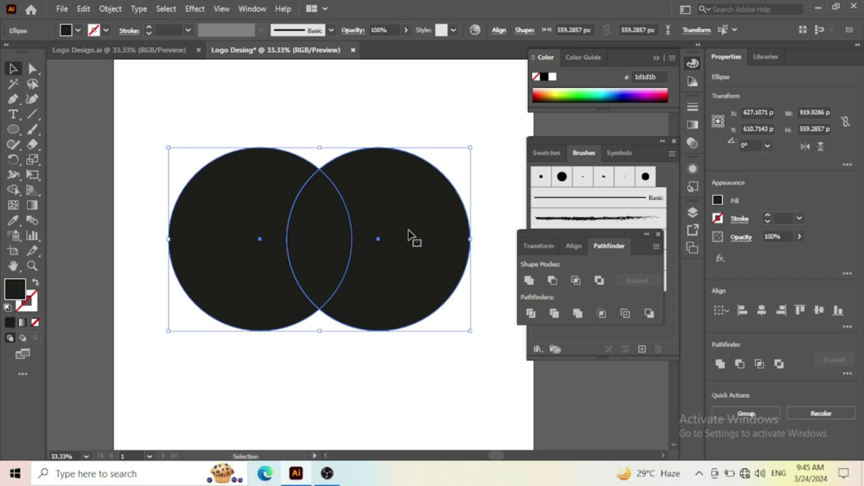
Intersect the two circles with Pathfinder into a 199 × 427 px leaf and copy it
left_click(498, 30)
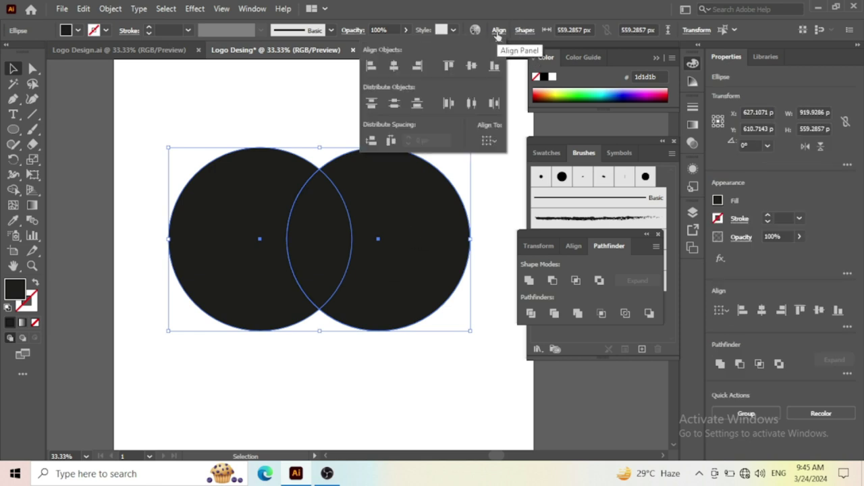
left_click(322, 106)
left_click_drag(285, 125, 367, 238)
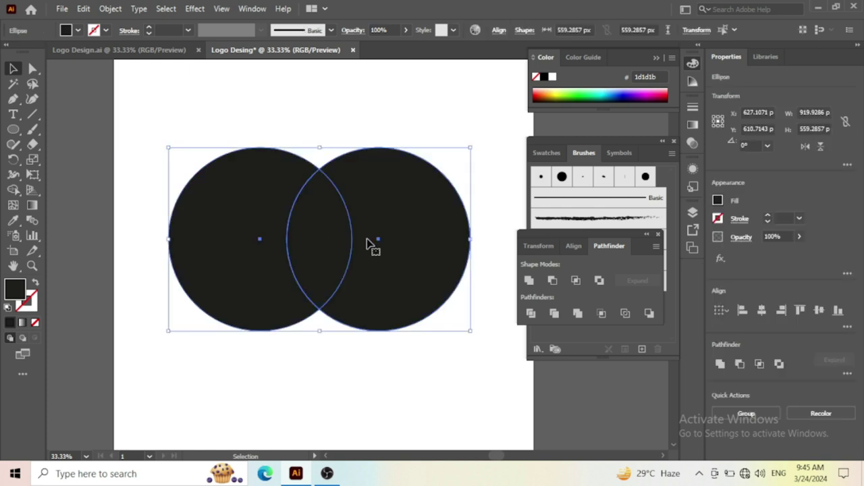
mouse_move(614, 238)
left_mouse_down()
mouse_move(671, 227)
mouse_move(660, 265)
mouse_move(658, 258)
left_mouse_up()
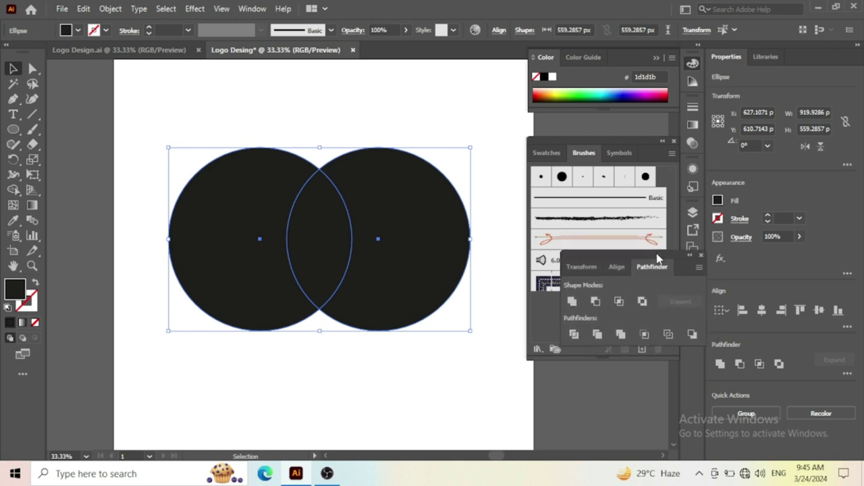
left_click(621, 302)
left_click(453, 330)
left_click_drag(317, 239, 322, 247)
left_click(84, 9)
left_click(103, 69)
Paste the leaf in front and shrink it into a narrower leaf sharing the bottom tip
left_click(83, 9)
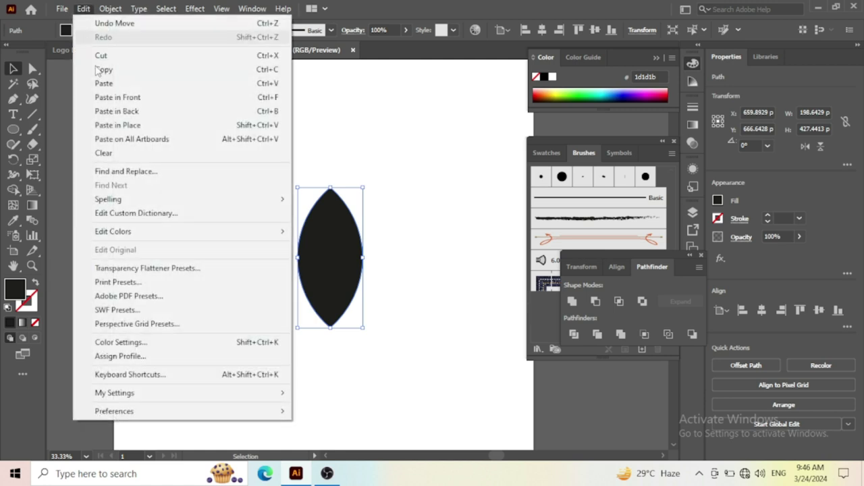
left_click(120, 97)
mouse_move(332, 186)
left_mouse_down()
mouse_move(335, 267)
mouse_move(332, 260)
left_mouse_up()
scroll(332, 291, "up", 2)
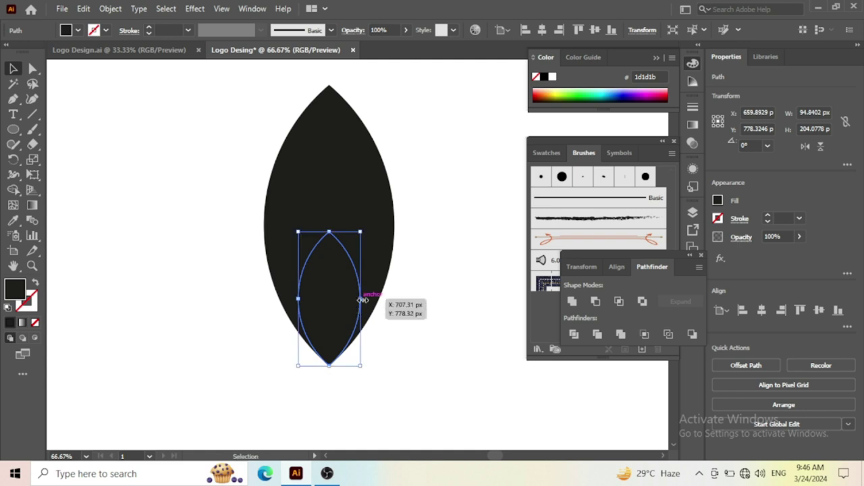
left_click_drag(360, 299, 352, 298)
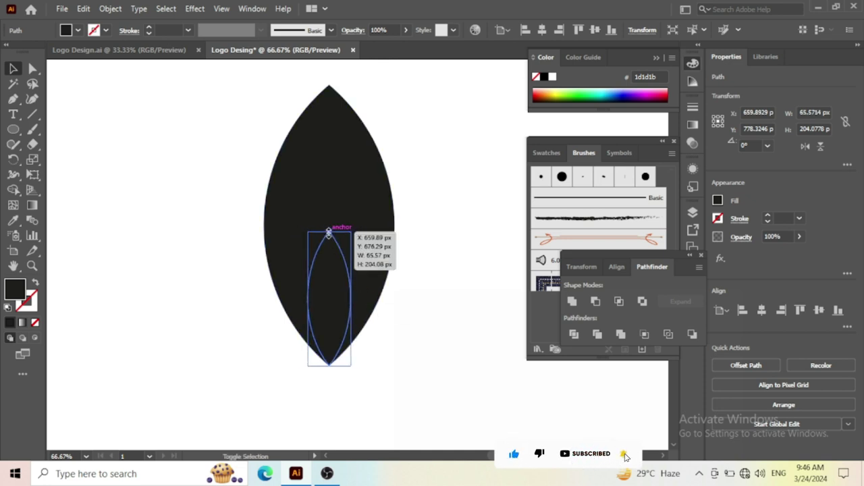
left_click_drag(329, 232, 329, 215)
Fill the 74 × 230 px inner leaf with white
left_click(553, 76)
left_click(482, 182)
scroll(339, 304, "down", 2)
left_click_drag(396, 322, 302, 245)
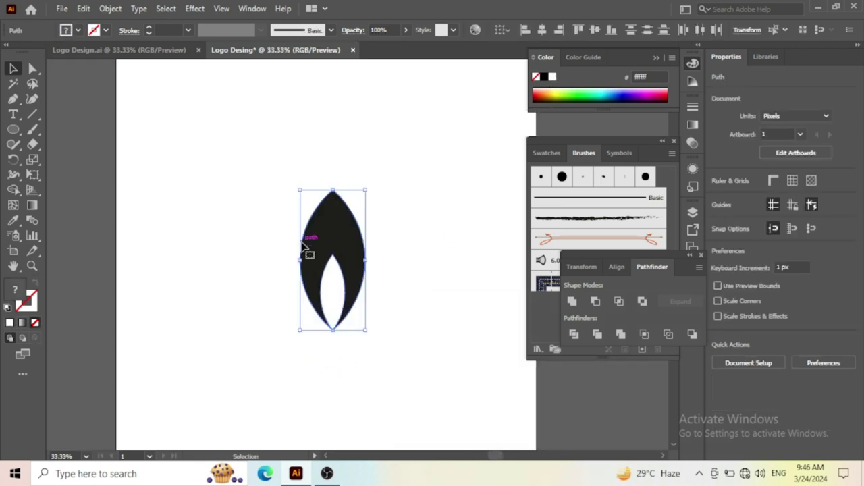
scroll(315, 251, "up", 1)
left_click(401, 318)
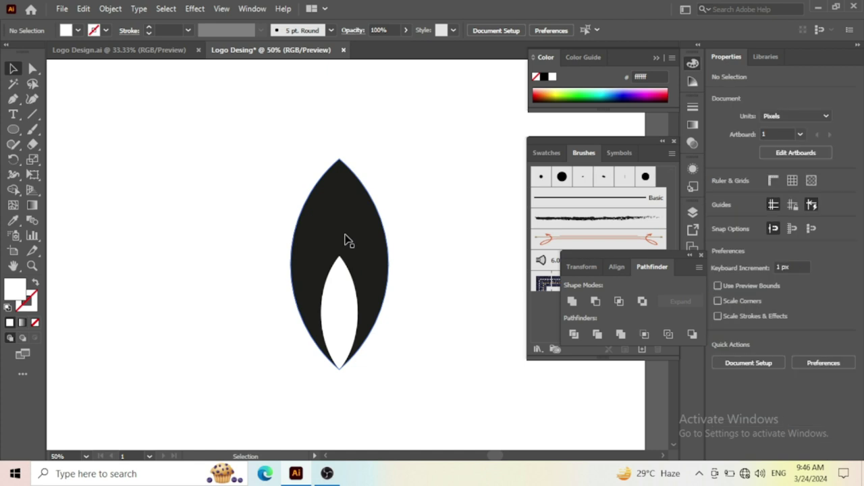
Fill the outer leaf with dark green #097700
left_click(341, 217)
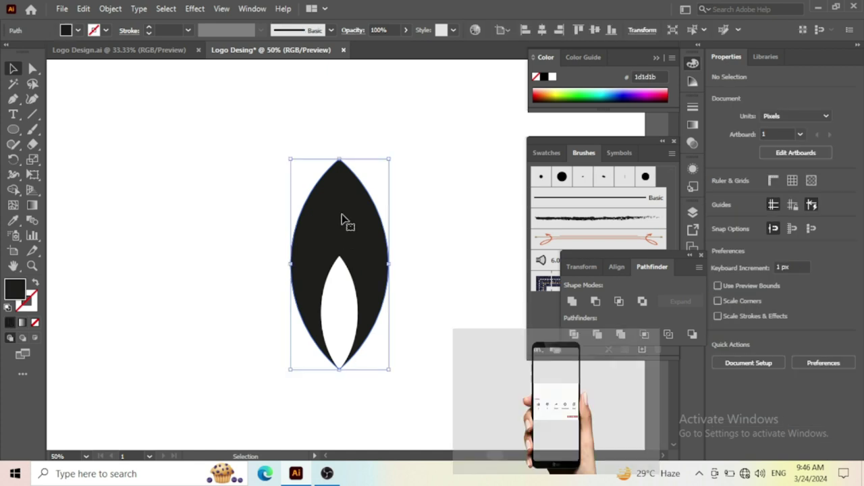
left_click(580, 94)
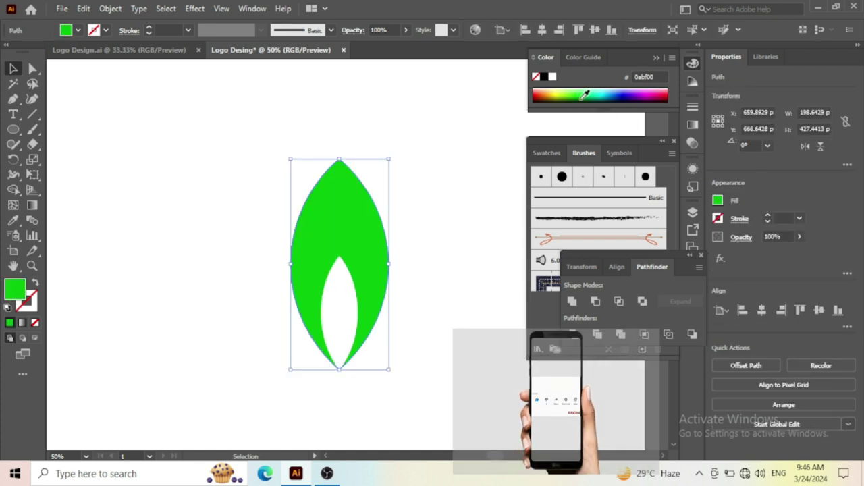
double_click(15, 289)
left_click_drag(550, 128, 589, 166)
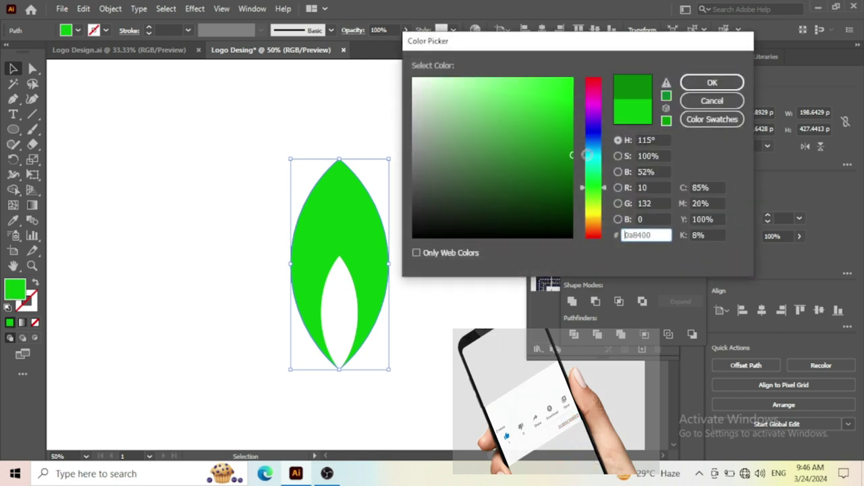
left_click(711, 82)
left_click(491, 181)
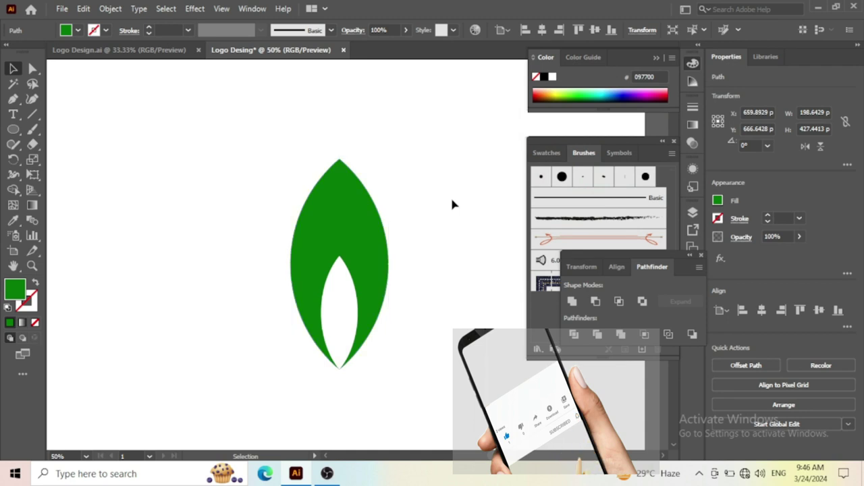
Group the green leaf with its white inner leaf using Ctrl+G
left_click_drag(385, 208, 216, 257)
scroll(216, 257, "down", 2)
key("a")
key("ctrl+g")
key("v")
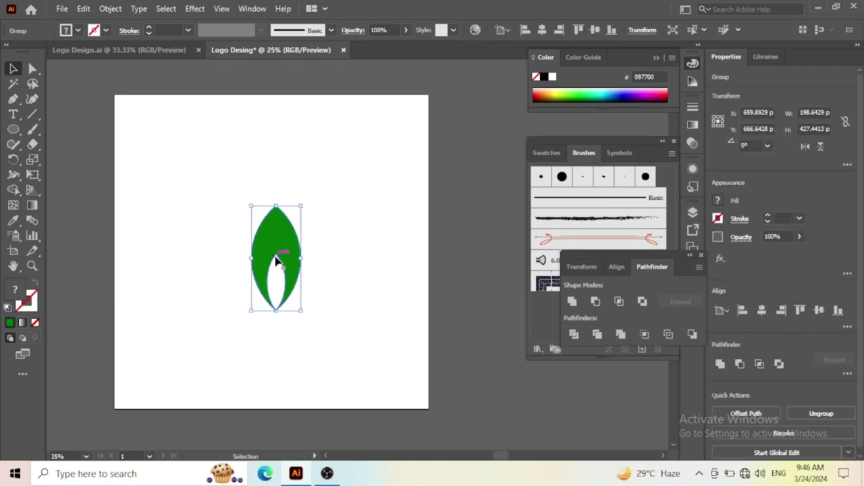
right_click(276, 257)
left_click(208, 168)
Alt-drag a spare copy of the leaf group off the artboard
left_click(275, 239)
scroll(276, 238, "down", 1)
left_click_drag(275, 238, 102, 341)
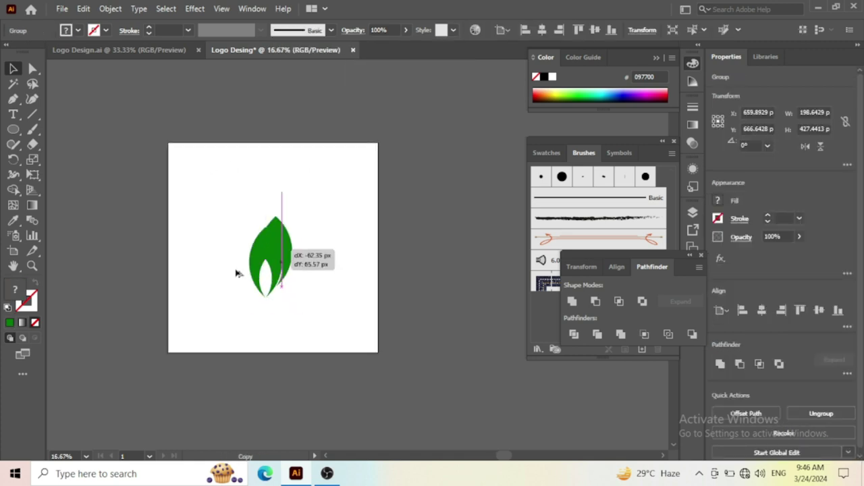
scroll(274, 251, "up", 2)
left_click(264, 233)
scroll(257, 250, "down", 1)
scroll(254, 257, "up", 1)
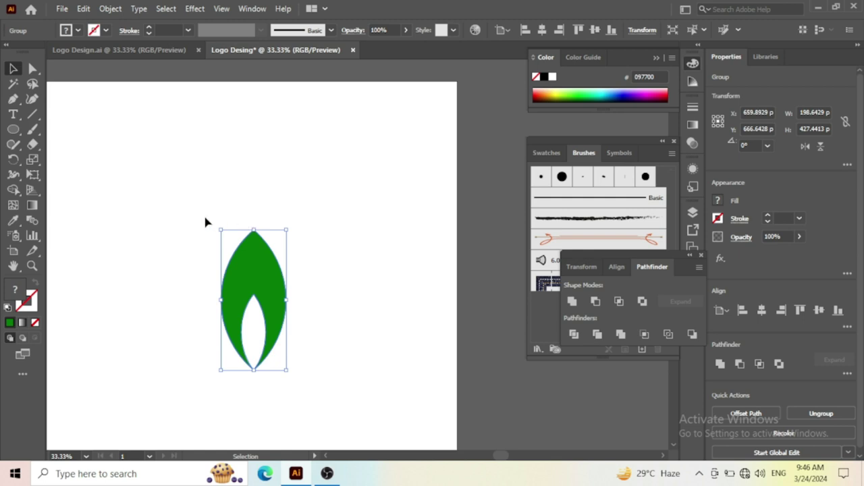
Rotate the leaf about 45° and make a copy reflected across the vertical axis
left_click_drag(215, 225, 166, 275)
right_click(248, 283)
mouse_move(286, 203)
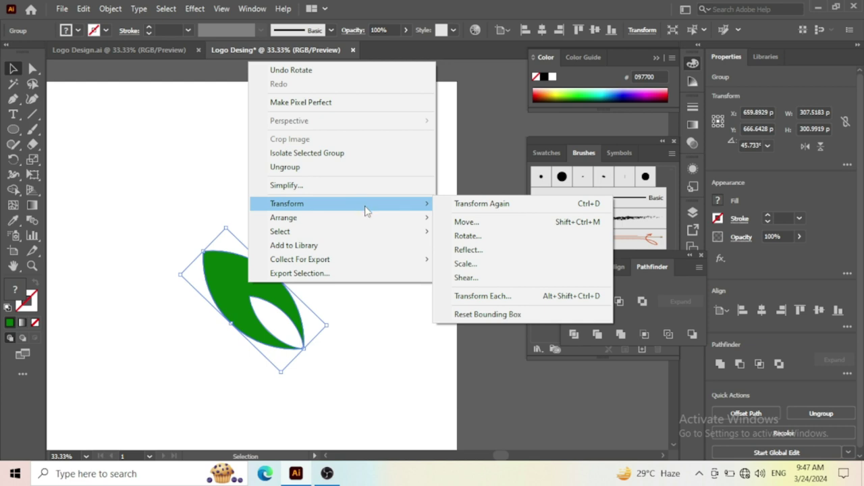
left_click(488, 250)
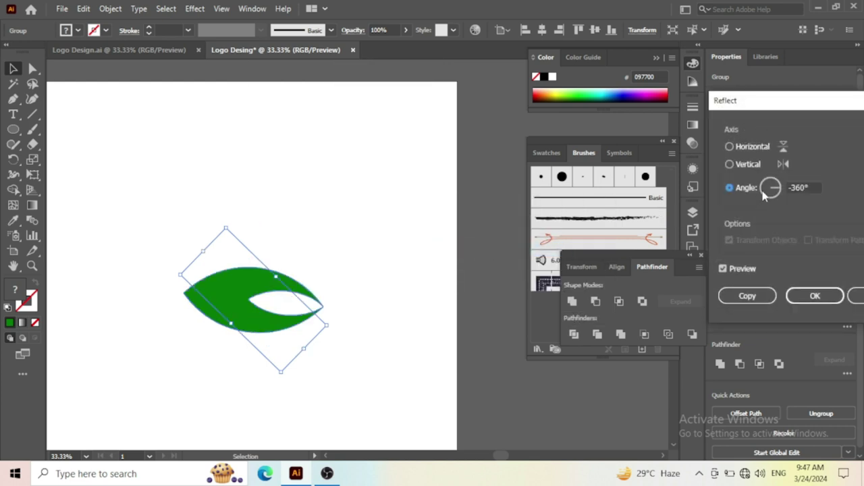
left_click(730, 164)
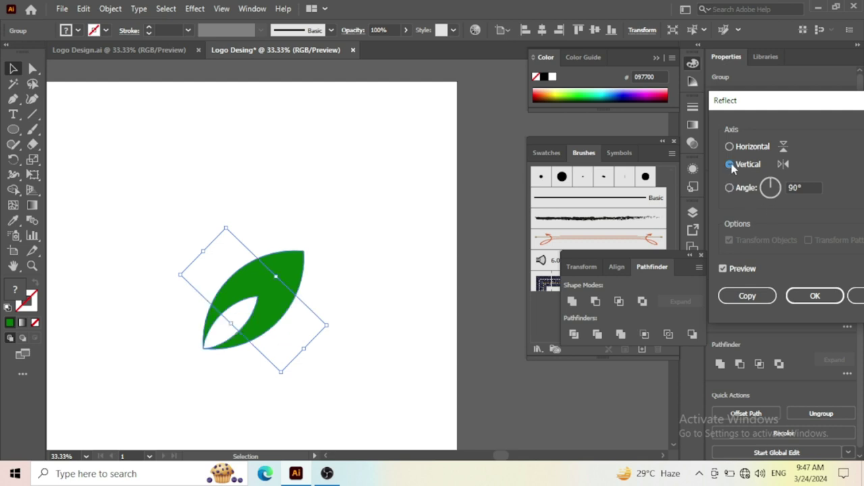
left_click(747, 297)
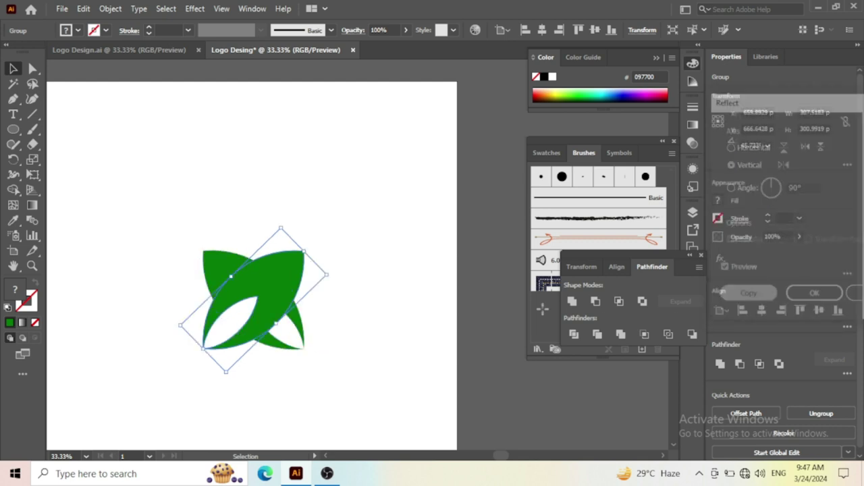
Move the mirrored leaf right so both leaves meet at their bottom tips
left_click_drag(273, 291, 372, 289)
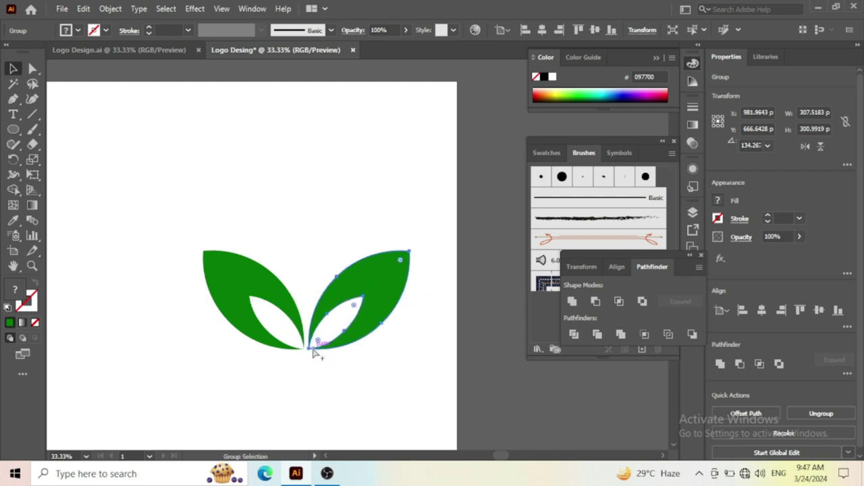
scroll(311, 348, "up", 1)
key("Left")
Nudge the right leaf left and move the leaf pair to the artboard bottom
key("Left")
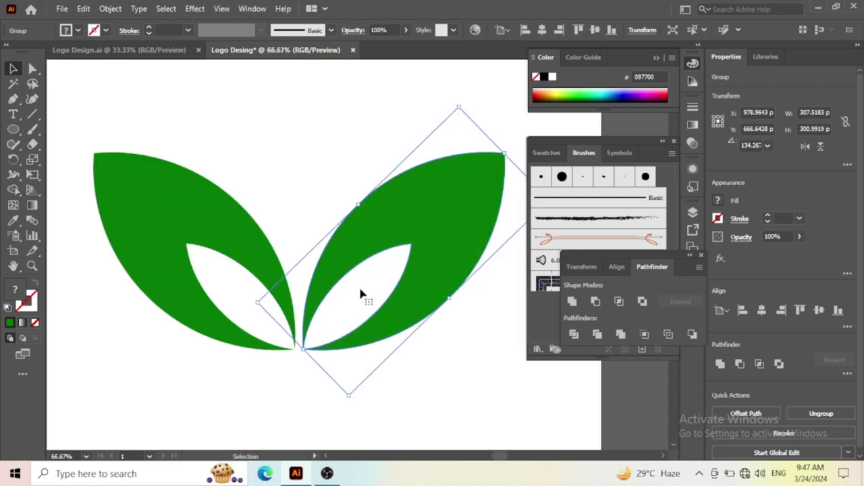
key("Left")
key("Left")
scroll(257, 247, "down", 1)
left_click(240, 166)
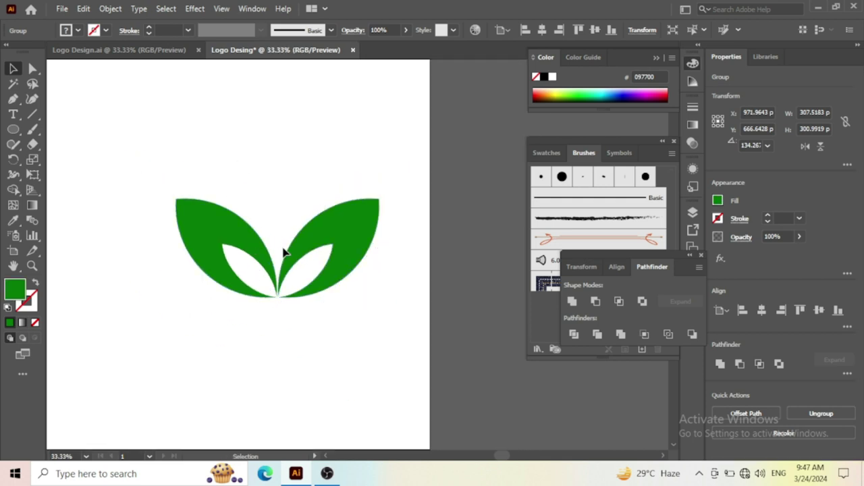
left_click(332, 241)
scroll(336, 243, "down", 1)
left_click_drag(335, 244, 250, 332)
Shrink the leaf pair to about 407 × 198 px and lower it slightly
left_click_drag(213, 290, 214, 318)
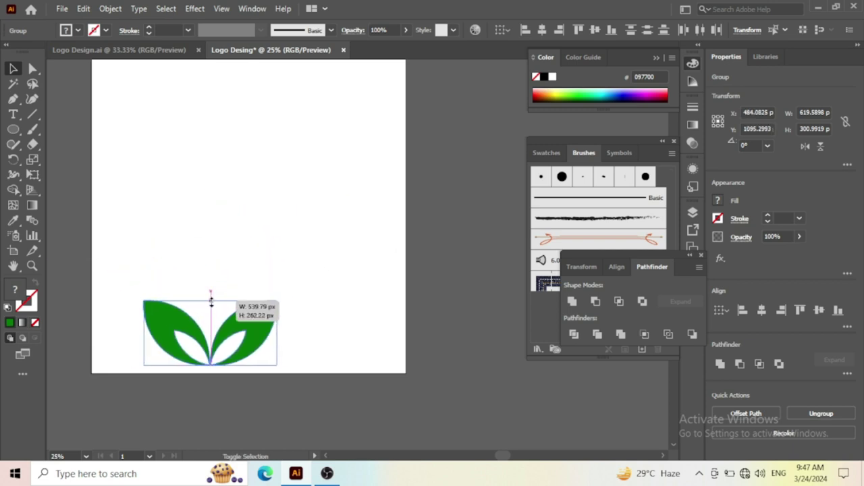
scroll(223, 332, "up", 2)
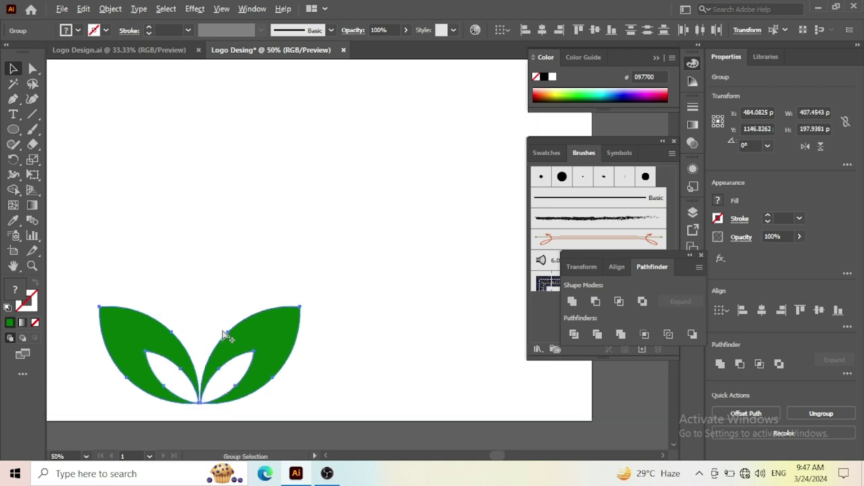
scroll(236, 355, "down", 1)
left_click_drag(248, 348, 248, 354)
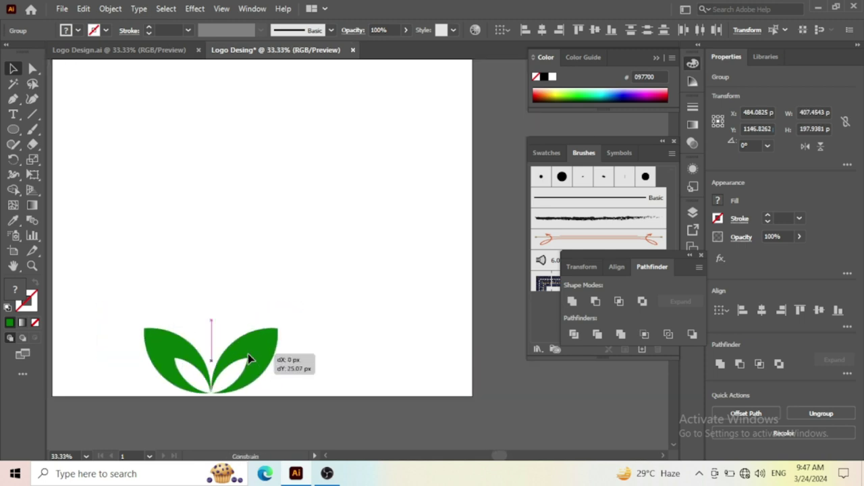
scroll(248, 353, "down", 3)
scroll(248, 358, "up", 2)
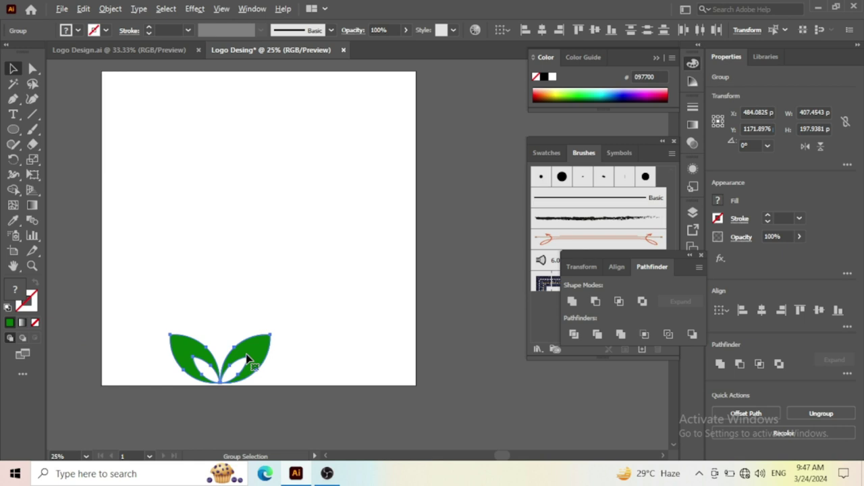
scroll(248, 361, "up", 1)
Group the two leaves into a single sprout object
right_click(249, 367)
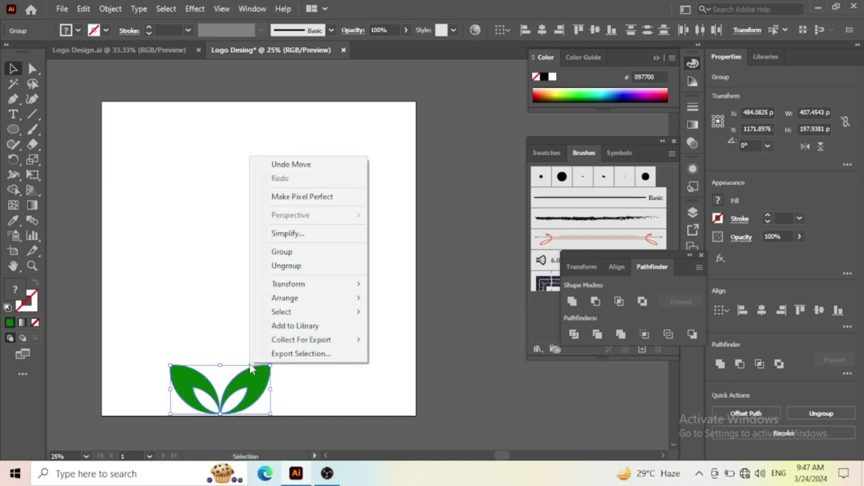
left_click(303, 252)
left_click(320, 296)
left_click(249, 377)
scroll(250, 378, "up", 1)
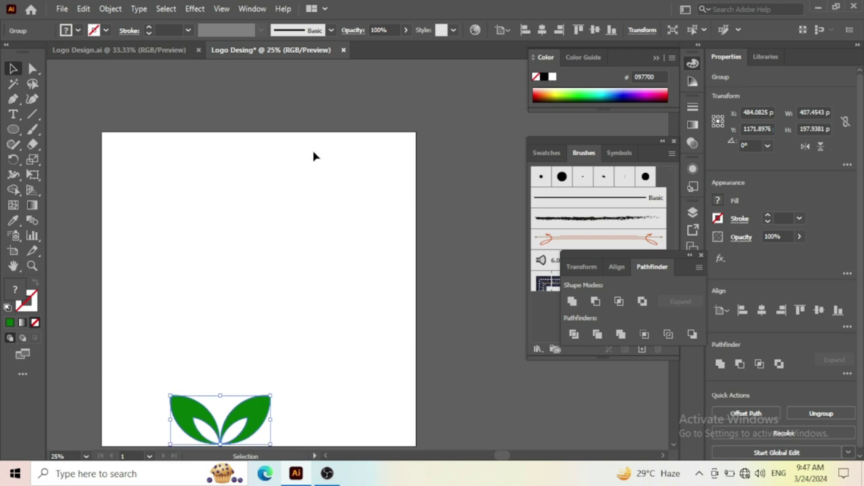
left_click(194, 9)
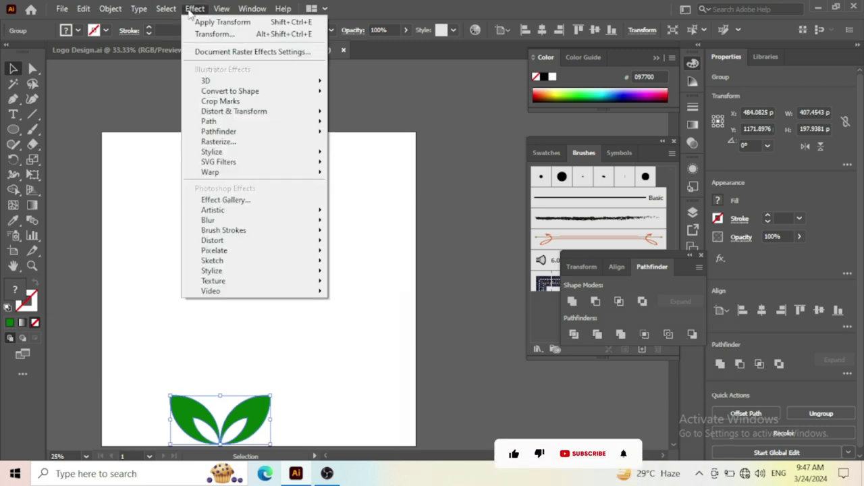
mouse_move(234, 112)
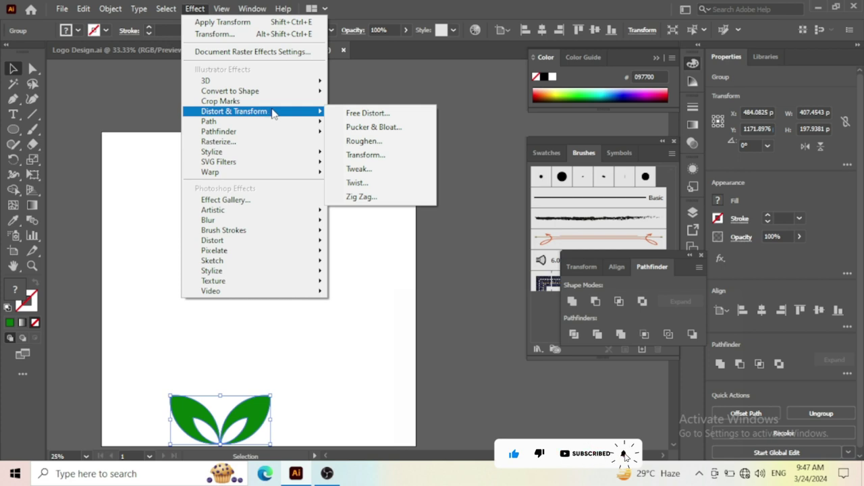
Choose Distort & Transform > Transform… from the Effect menu for the sprout group
left_click(389, 155)
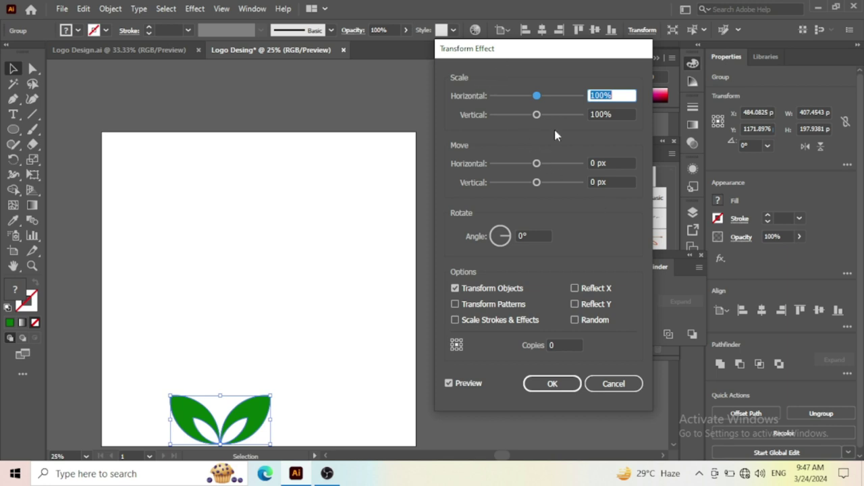
Set the Transform effect to -191 px vertical move, 96%/95% scale and 17 copies
left_click(609, 182)
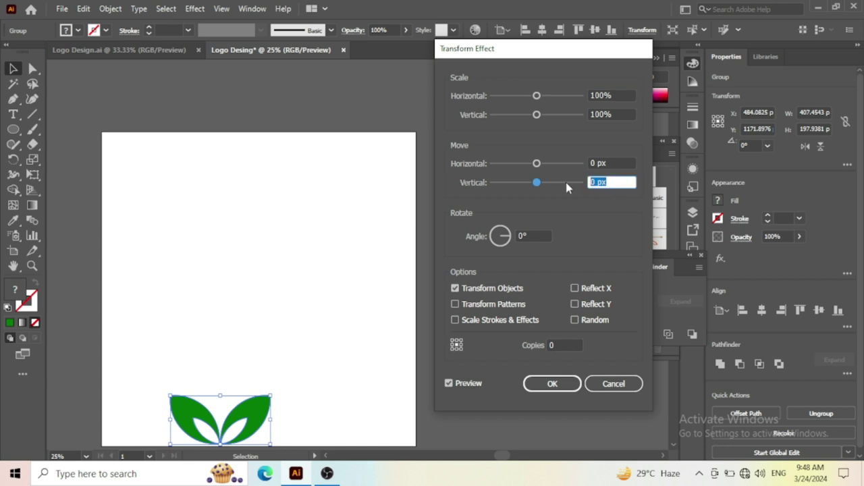
key("shift+Down")
key("shift+Down")
key("shift+Down")
key("shift+Down")
key("shift+Down")
key("shift+Down")
key("shift+Down")
key("shift+Down")
key("shift+Down")
key("shift+Down")
key("shift+Down")
key("shift+Down")
key("shift+Down")
key("shift+Down")
key("shift+Down")
key("shift+Down")
key("shift+Down")
key("shift+Down")
key("shift+Down")
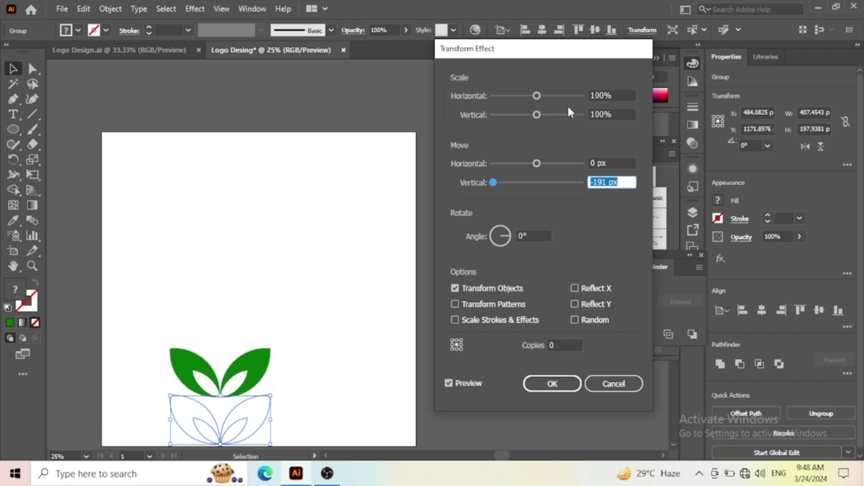
left_click(623, 98)
key("Down")
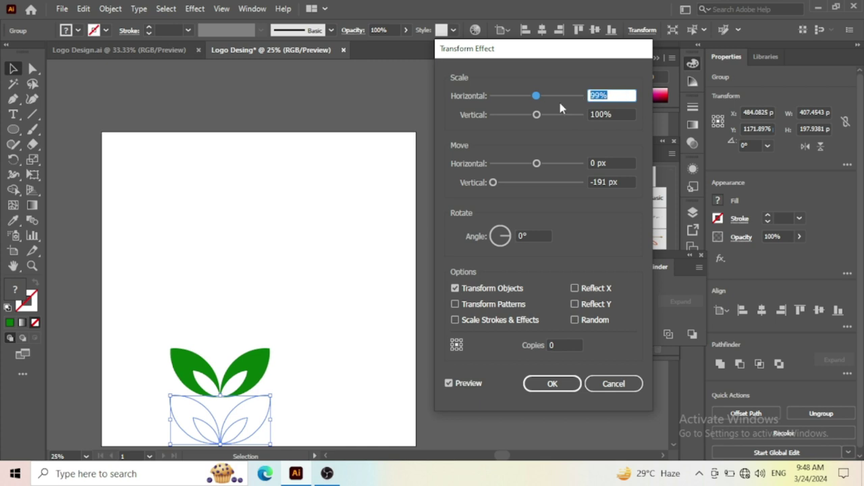
key("Down")
key("Down")
key("Down")
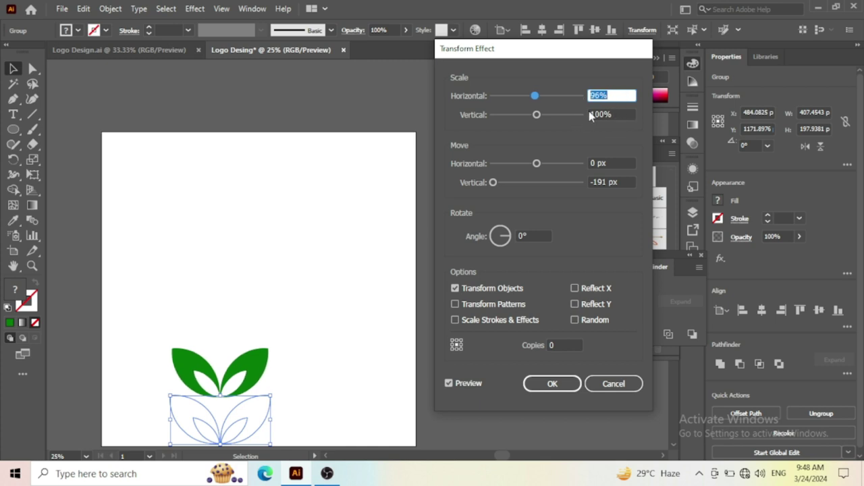
left_click(618, 114)
key("Down")
key("Down")
key("Down")
key("Down")
key("Down")
key("Down")
key("Up")
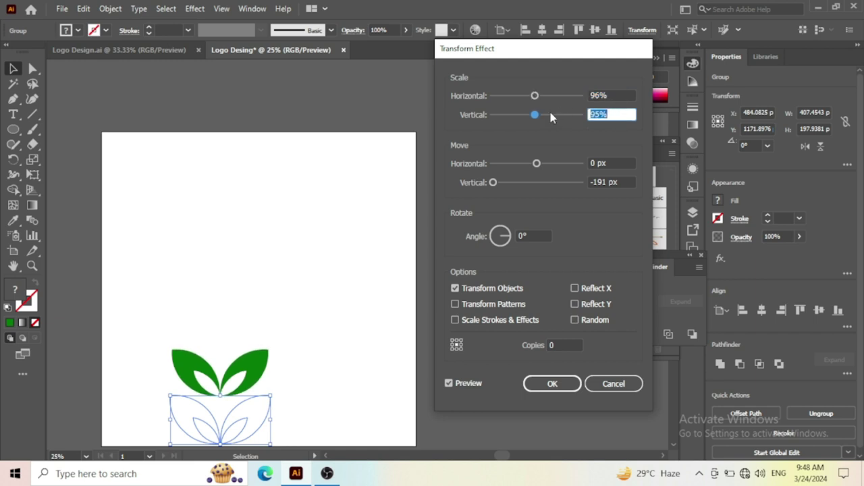
left_click(551, 345)
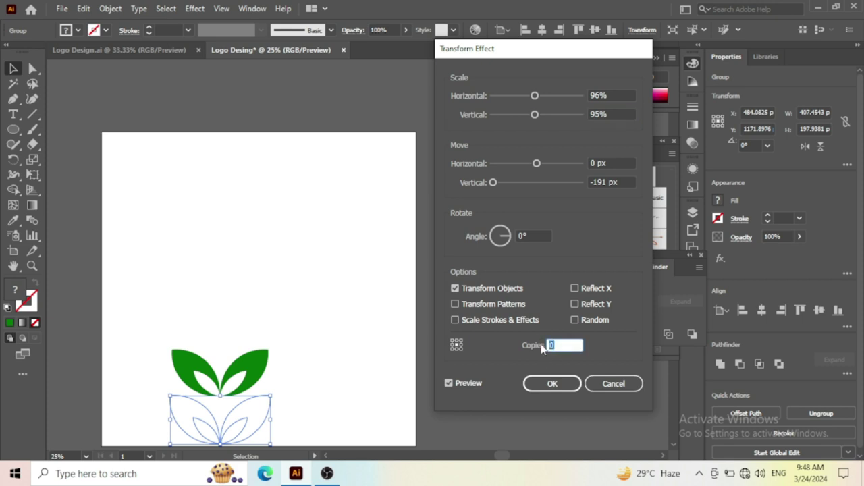
key("Up")
key("Up")
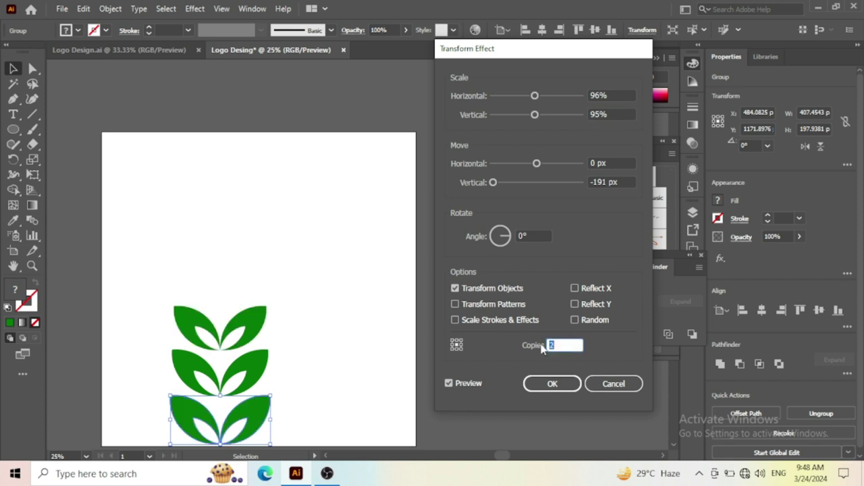
key("Up")
key("Up")
key("Up")
key("Up")
key("Up")
key("Up")
key("Up")
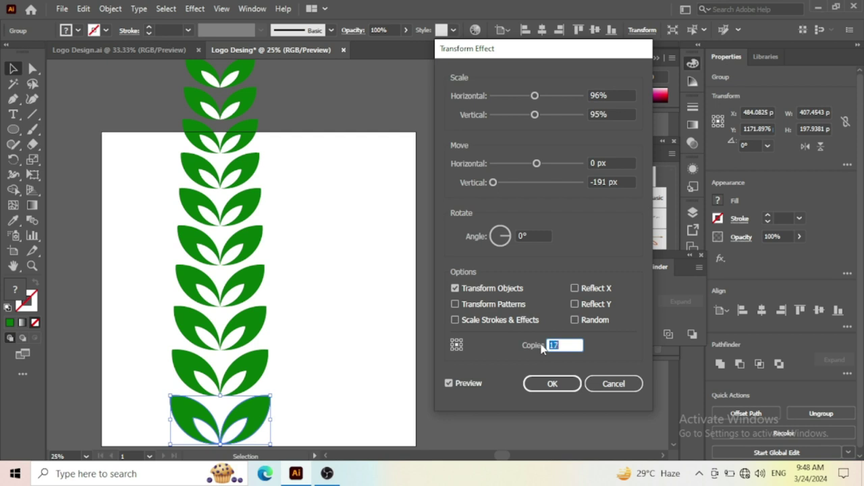
Settle the horizontal scale at 96% and apply the Transform effect
left_click(616, 94)
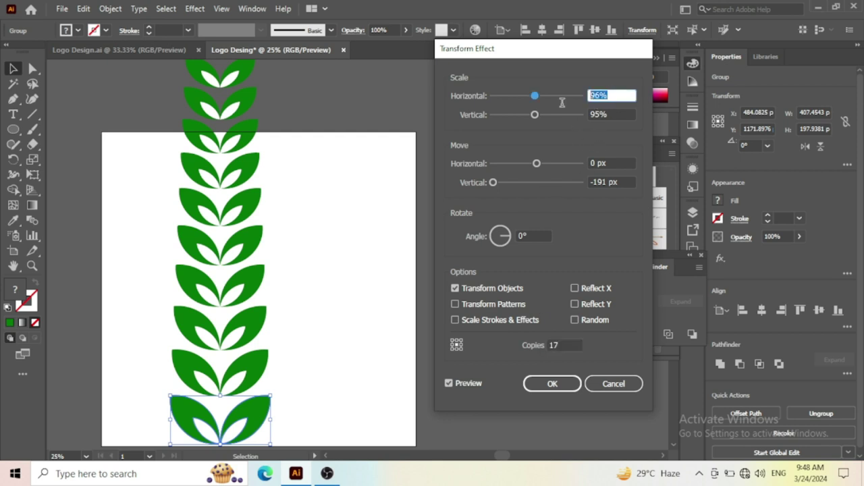
key("Down")
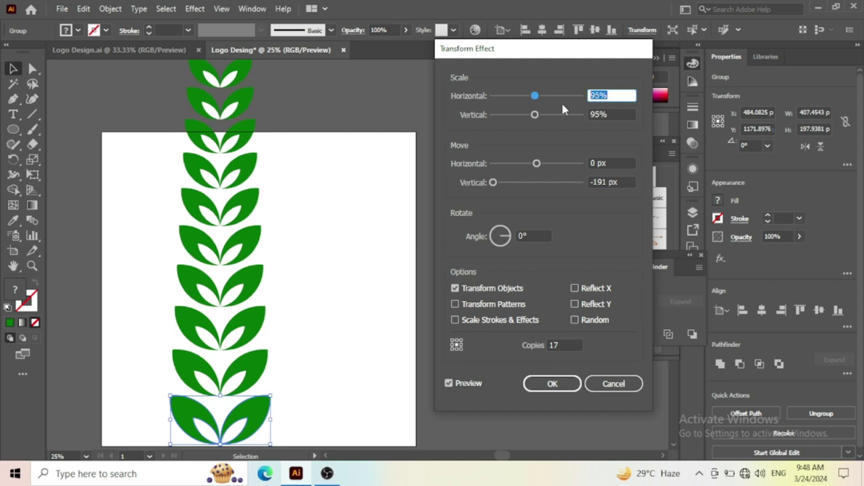
key("Up")
key("Up")
key("Down")
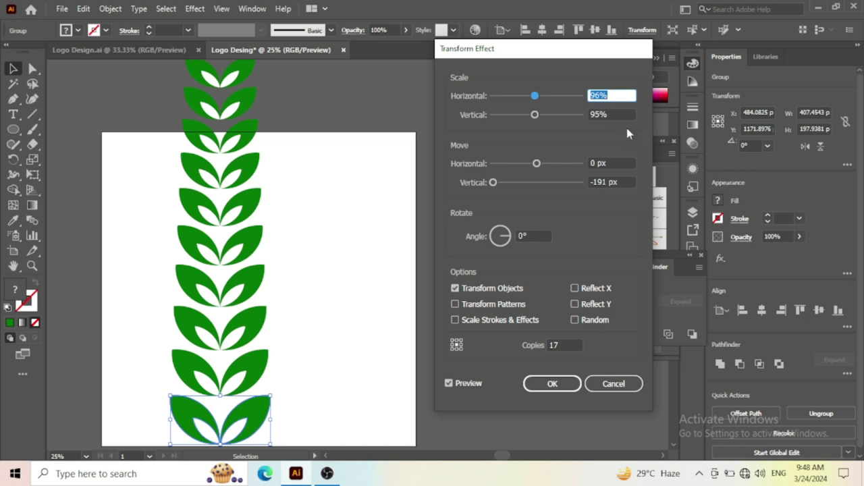
left_click(553, 383)
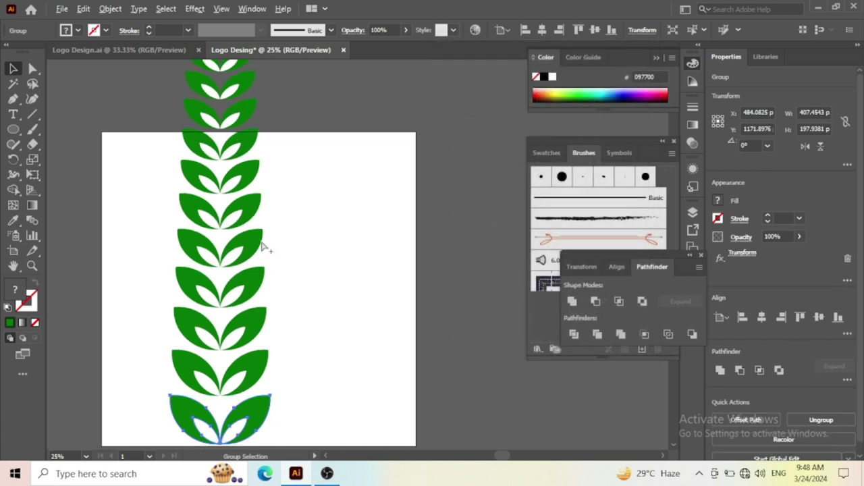
Nudge the leaf column slightly right and down
scroll(264, 245, "down", 3, "alt")
scroll(268, 249, "up", 1, "alt")
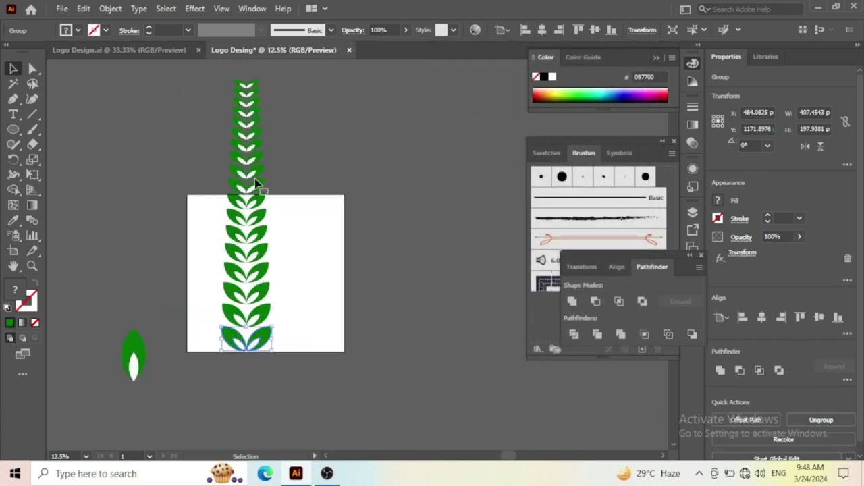
left_click_drag(256, 177, 278, 201)
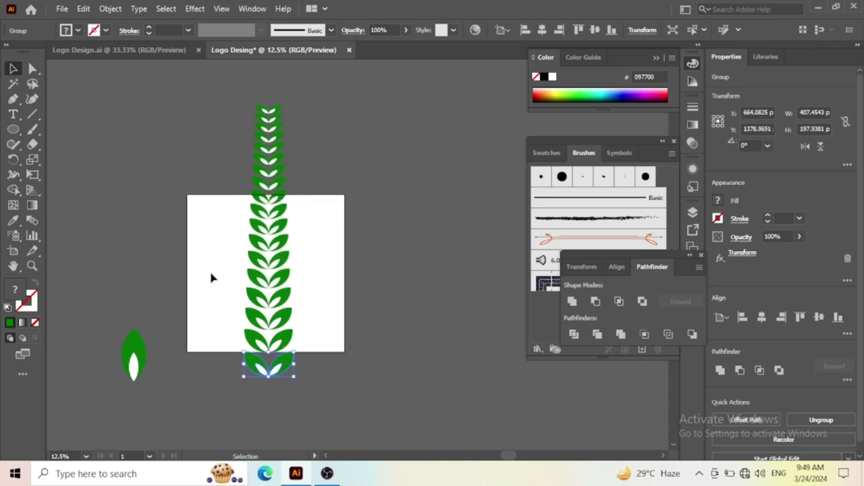
Draw a vertical stem line through the leaf column with a black 2 pt stroke
left_click(34, 121)
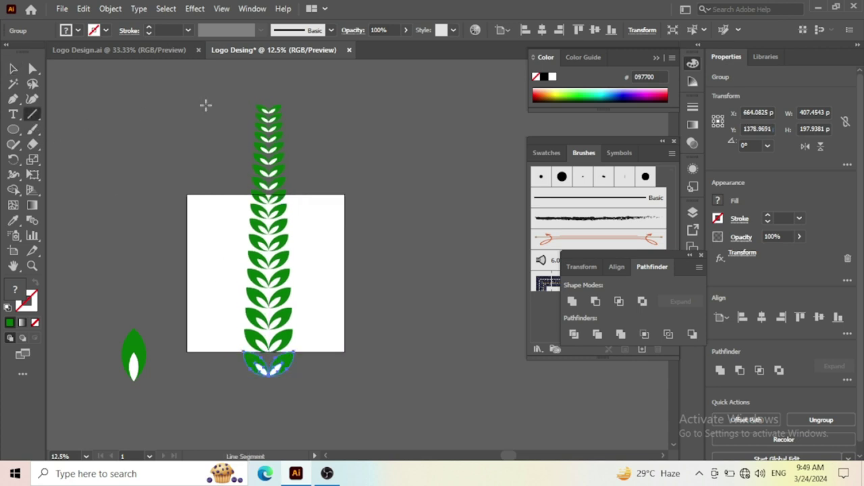
left_click_drag(268, 100, 279, 315)
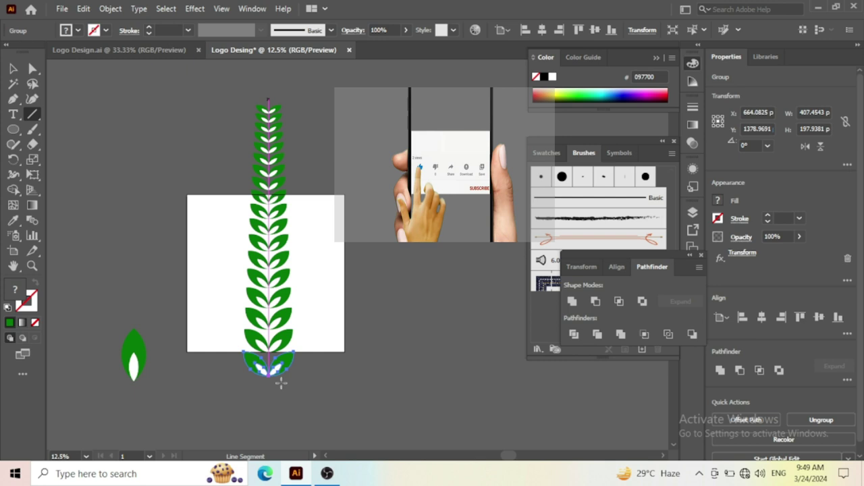
left_click_drag(280, 375, 276, 392)
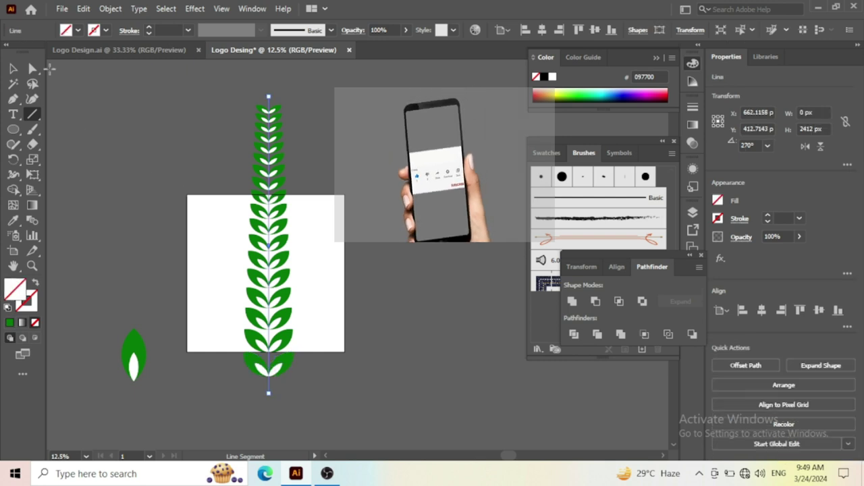
left_click(149, 28)
left_click(149, 29)
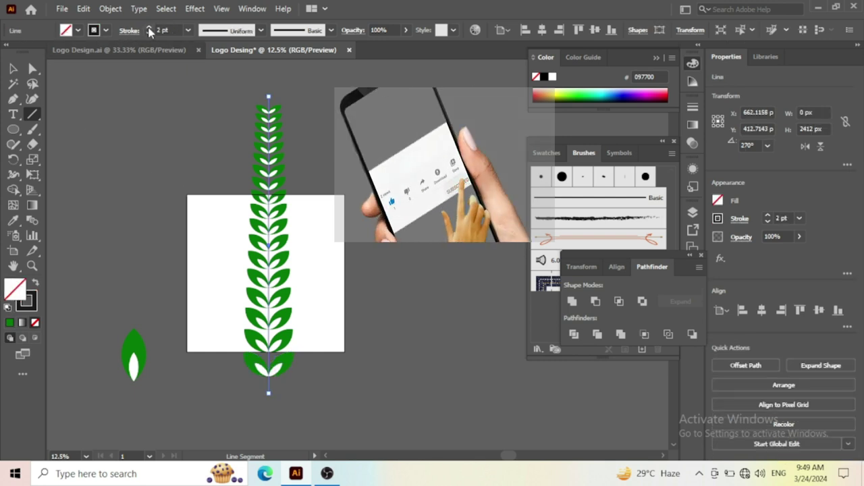
scroll(248, 74, "up", 3)
scroll(297, 145, "up", 1)
scroll(295, 171, "up", 2)
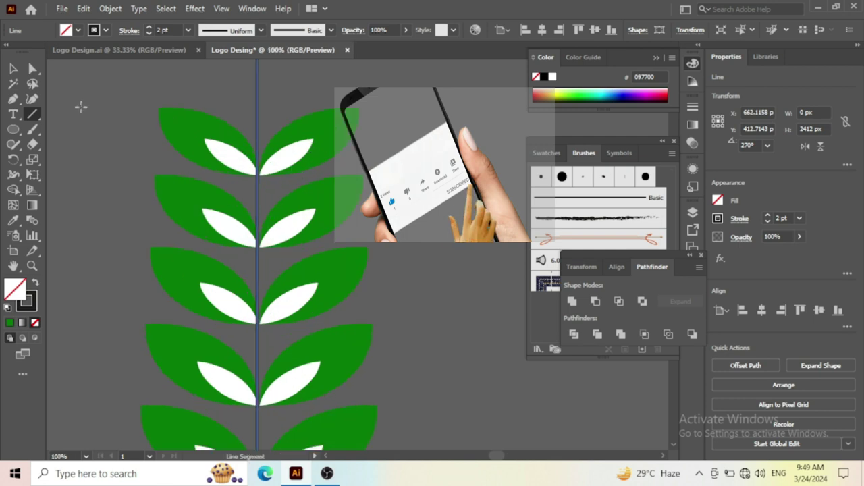
left_click(13, 69)
Colour the stem's stroke bright green 07F800 using the Eyedropper and Color panel
left_click(26, 298)
left_click(13, 220)
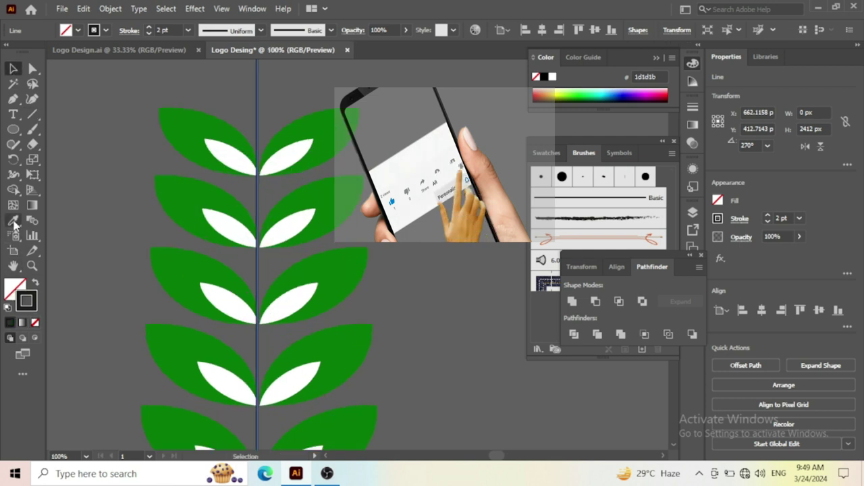
left_click(195, 127)
scroll(236, 167, "up", 4)
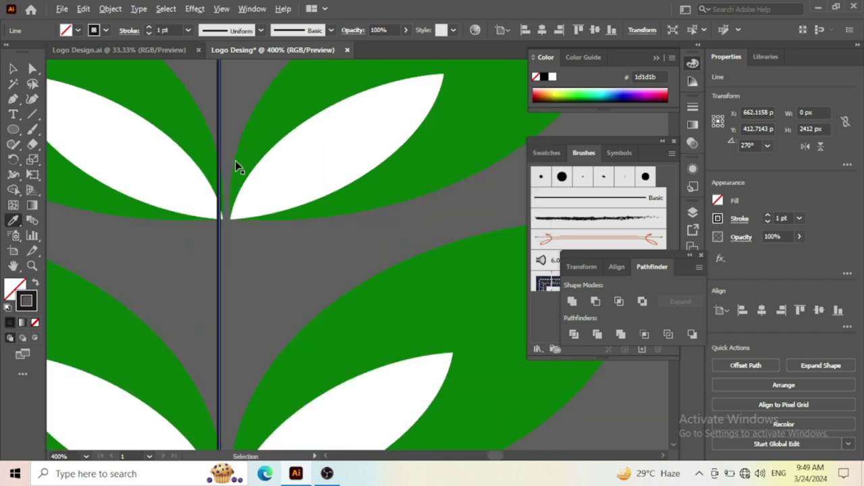
left_click(578, 94)
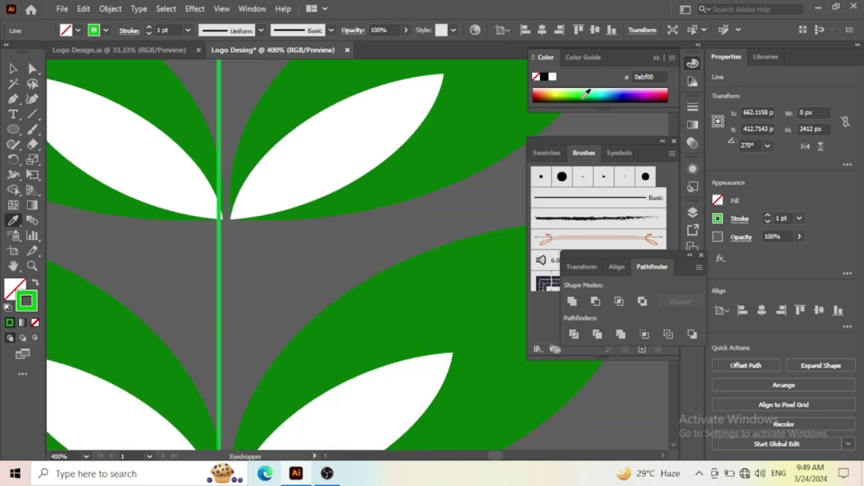
left_click(585, 100)
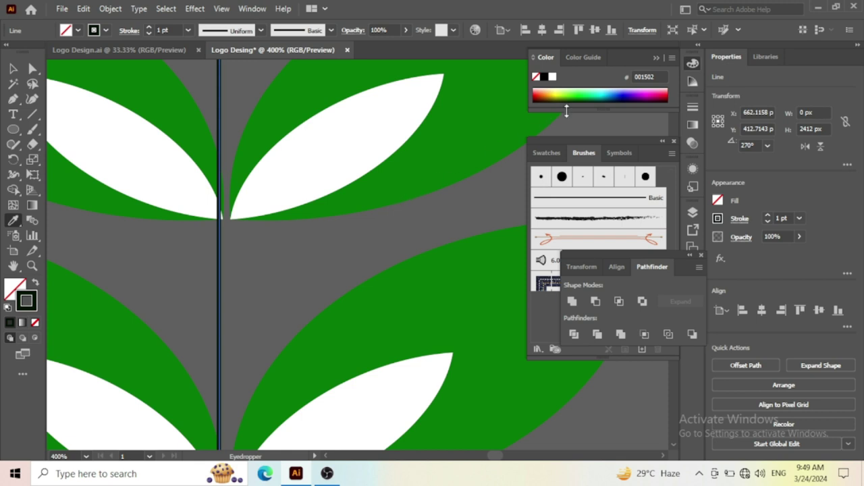
left_click(579, 94)
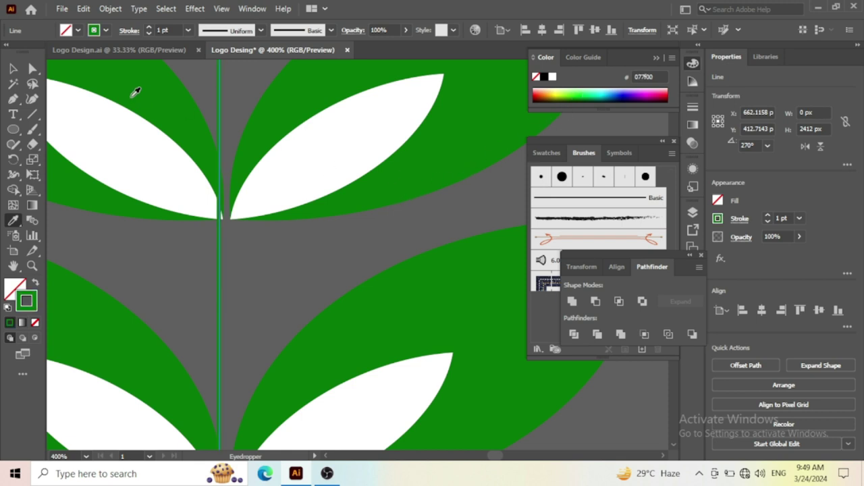
left_click(13, 68)
Nudge the stem right to centre it between the leaf pairs and thicken its stroke
scroll(232, 226, "down", 2)
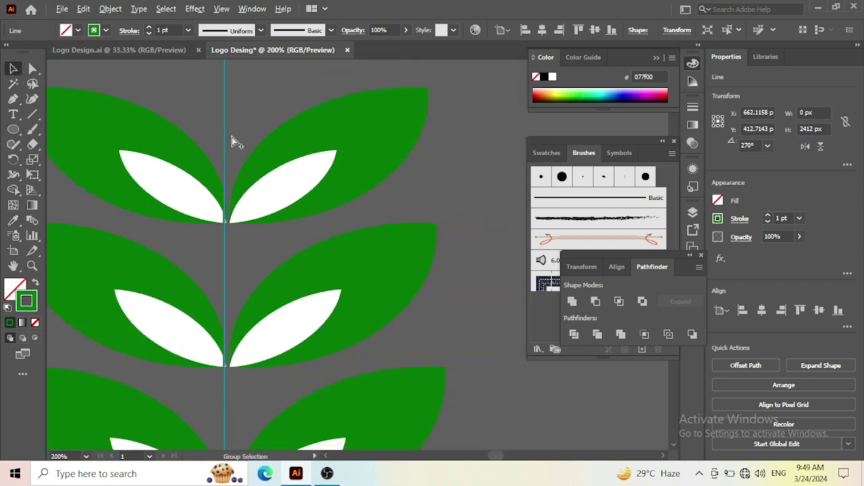
scroll(249, 225, "up", 2)
key("Right")
key("Right")
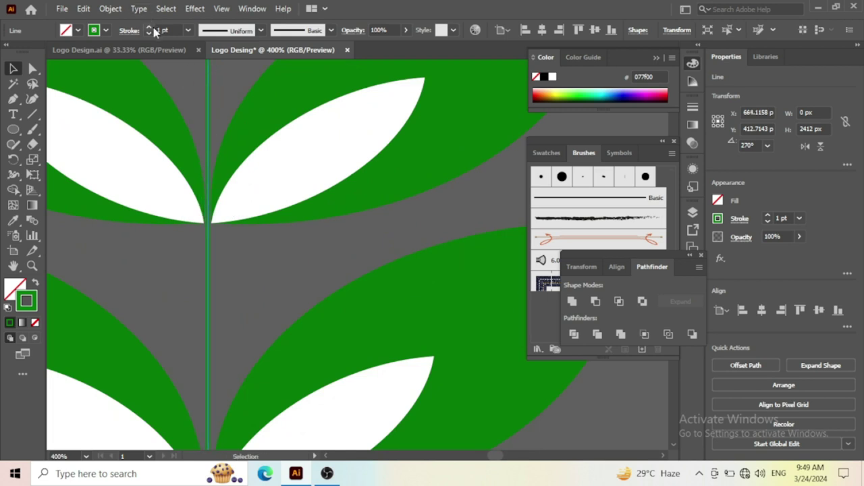
triple_click(150, 28)
left_click(148, 34)
Move the stem's top anchor point so it ends at the top leaves
scroll(279, 189, "down", 3)
scroll(279, 189, "down", 3)
scroll(280, 189, "up", 3)
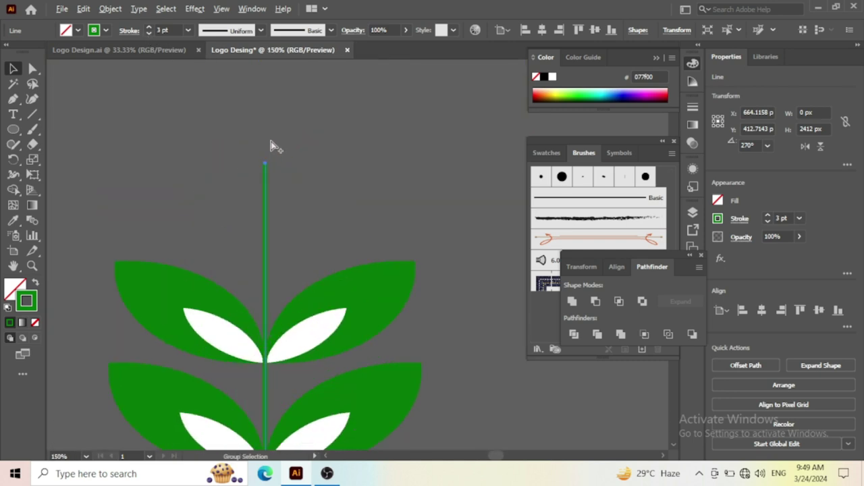
scroll(268, 194, "up", 3)
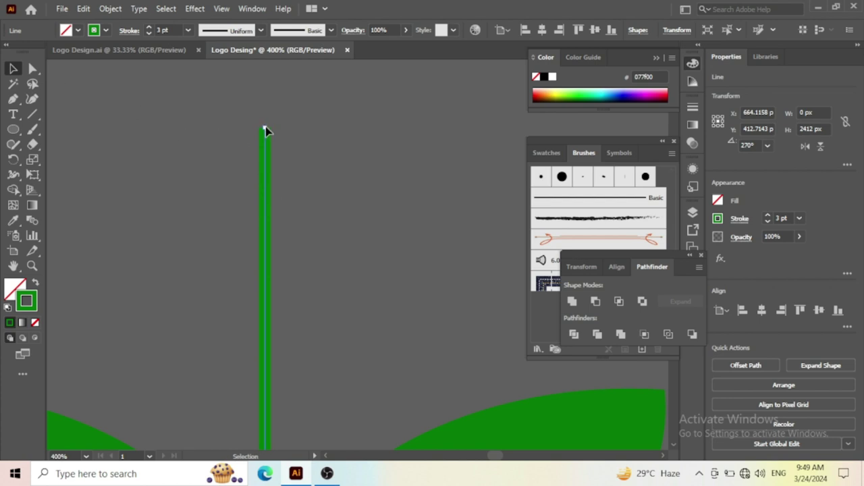
left_click_drag(264, 136, 260, 371)
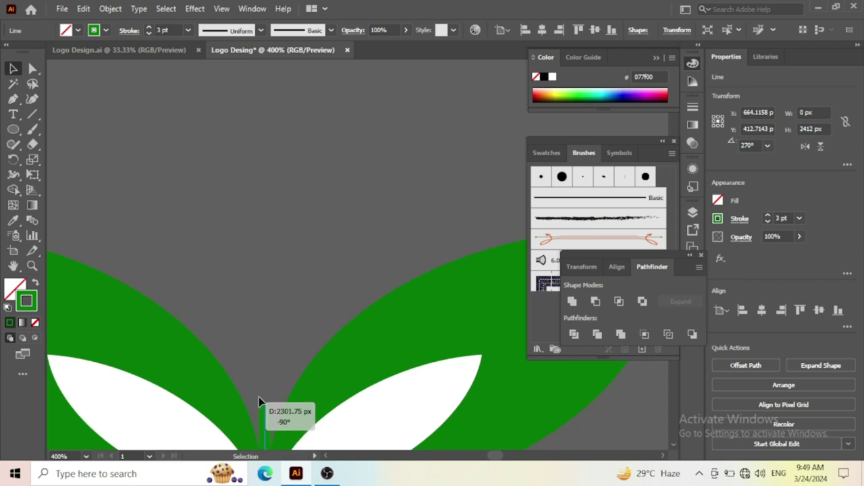
scroll(241, 239, "down", 3)
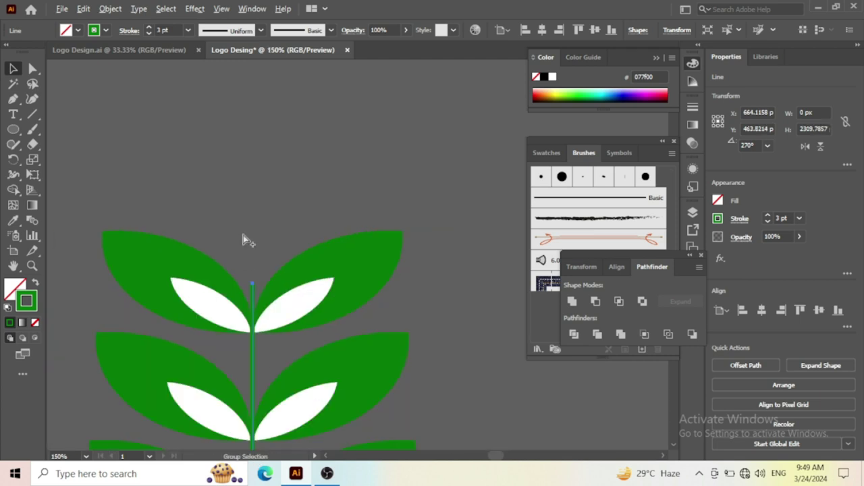
scroll(241, 239, "up", 3)
left_click_drag(262, 313, 261, 261)
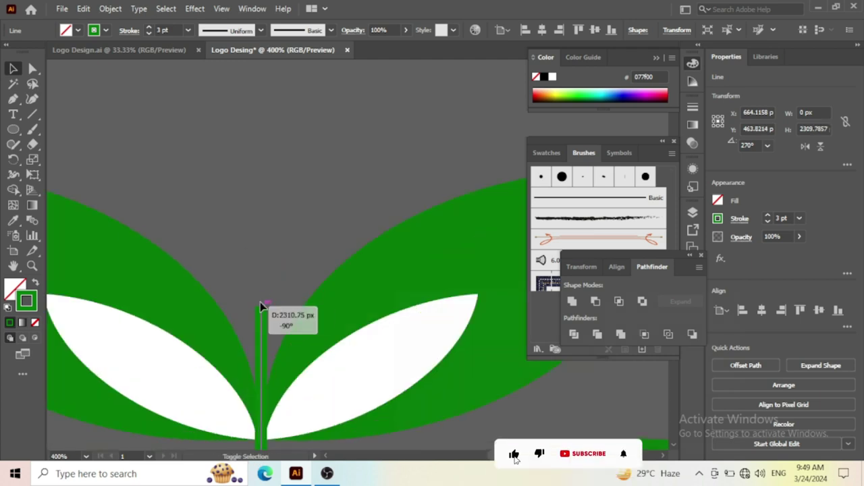
Pull the stem's bottom anchor point up into the lowest leaf pair
scroll(267, 312, "down", 2)
scroll(264, 233, "down", 1)
scroll(264, 193, "down", 2)
scroll(266, 179, "down", 2)
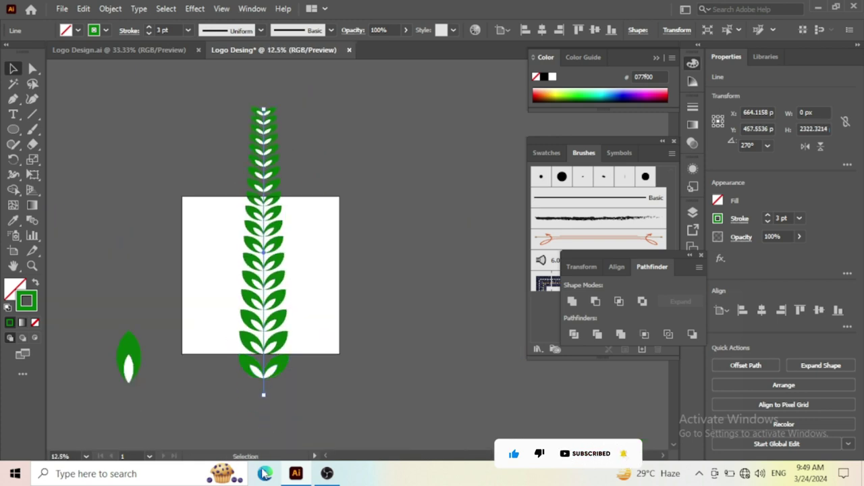
scroll(263, 396, "up", 2)
scroll(283, 370, "up", 3)
scroll(243, 376, "up", 1)
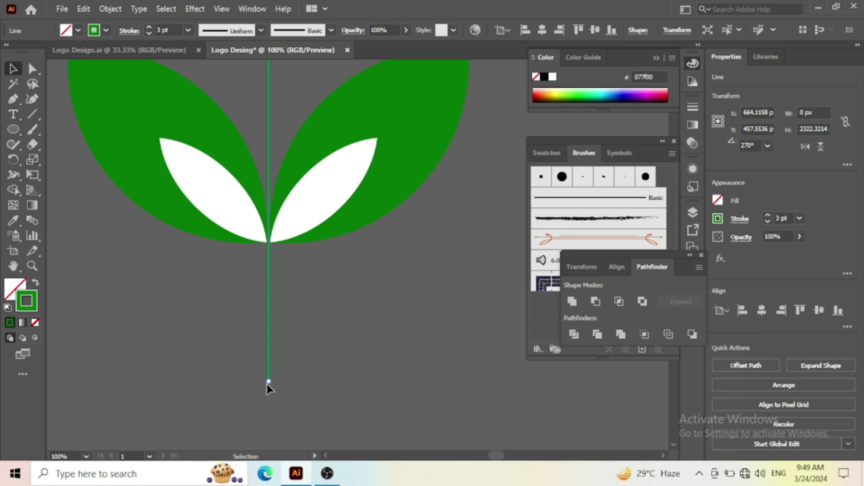
mouse_move(268, 382)
left_mouse_down()
mouse_move(269, 298)
mouse_move(269, 312)
left_mouse_up()
scroll(244, 378, "down", 3)
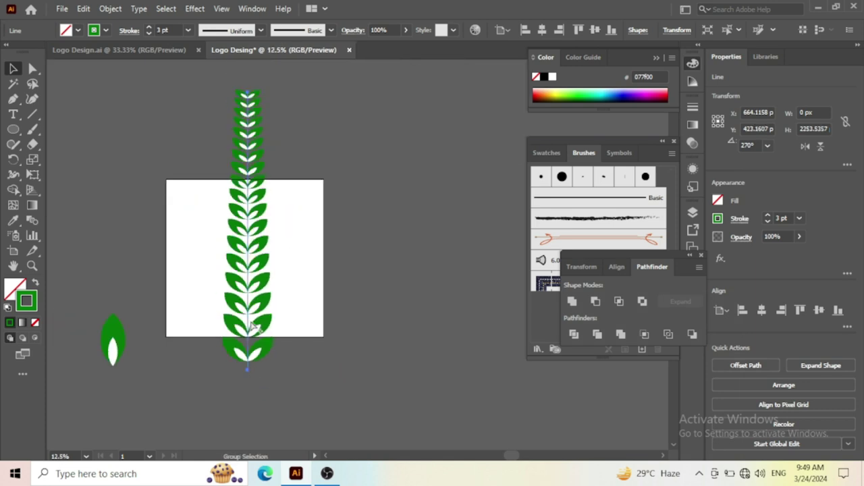
scroll(162, 374, "up", 1)
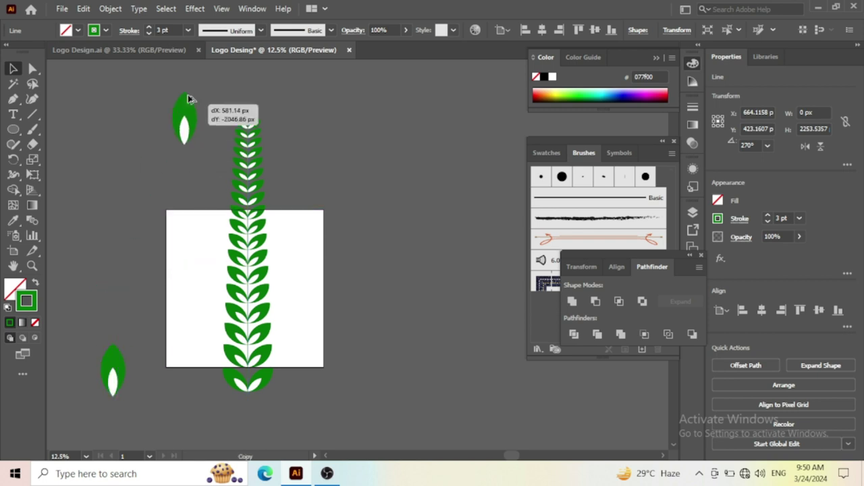
Alt-drag a copy of the single leaf onto the top of the stem
left_click_drag(108, 346, 206, 67)
key("ctrl+plus")
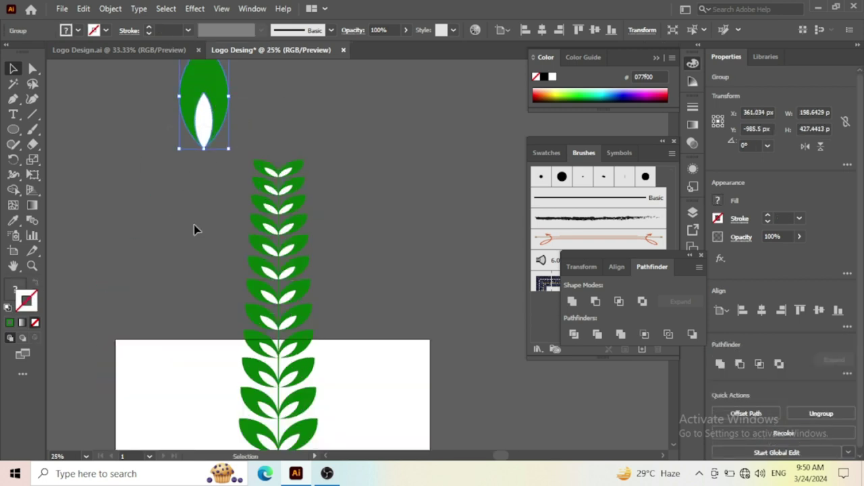
scroll(196, 233, "down", 1)
scroll(208, 175, "up", 2)
mouse_move(209, 173)
left_mouse_down()
mouse_move(299, 146)
mouse_move(298, 139)
mouse_move(314, 253)
left_mouse_up()
Shrink the leaf copy to about 62 × 133 px and lower it onto the stem tip
left_click_drag(287, 141, 284, 237)
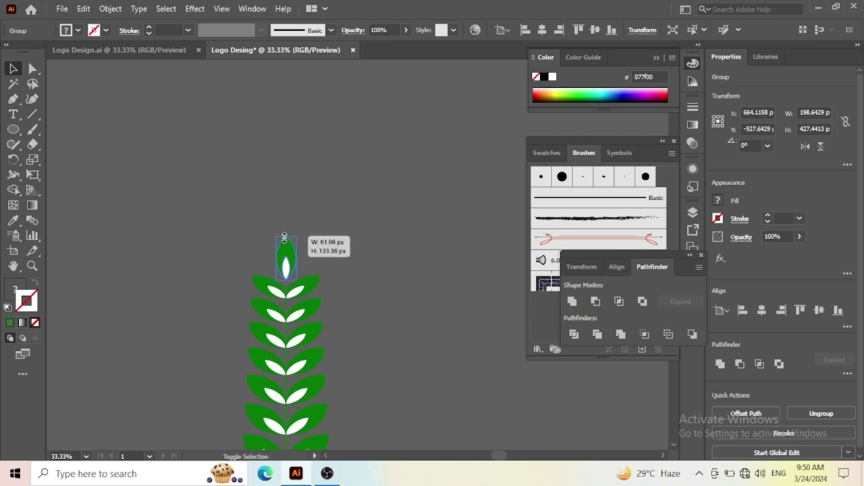
scroll(304, 257, "up", 3)
scroll(277, 231, "up", 1)
scroll(274, 223, "down", 3)
left_click_drag(253, 217, 253, 242)
scroll(264, 284, "up", 2)
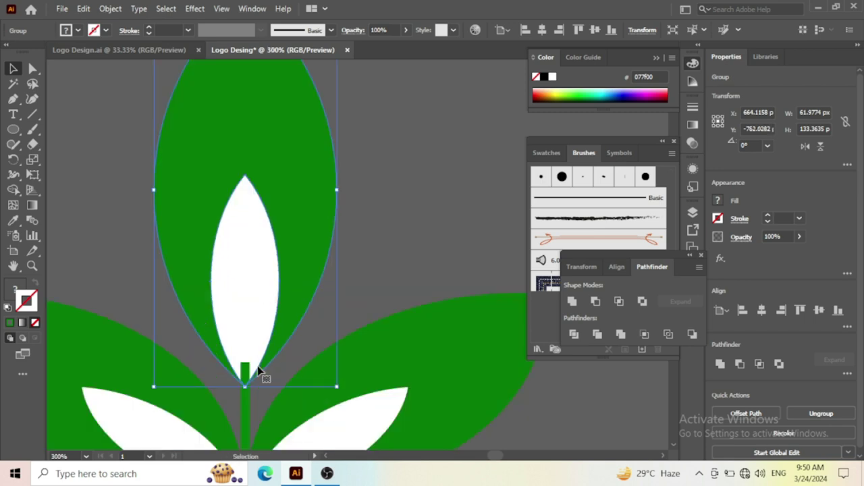
left_click(244, 423)
Send the stem to the back, behind all the leaves
right_click(244, 422)
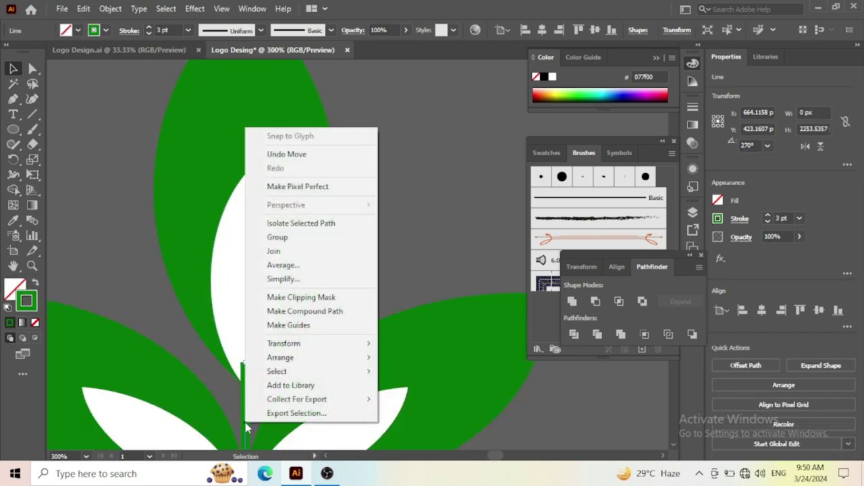
mouse_move(280, 357)
left_click(417, 399)
left_click(386, 270)
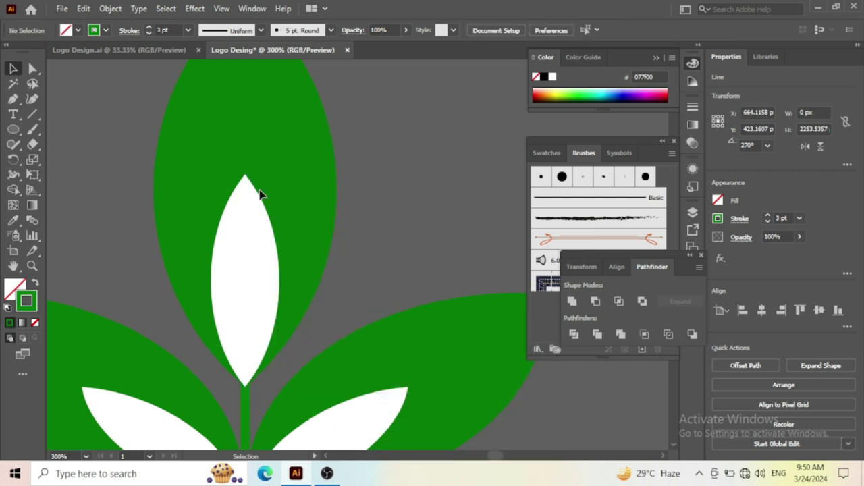
Shorten the top leaf of the stalk by dragging its tip down
scroll(257, 187, "down", 5)
scroll(260, 174, "down", 3)
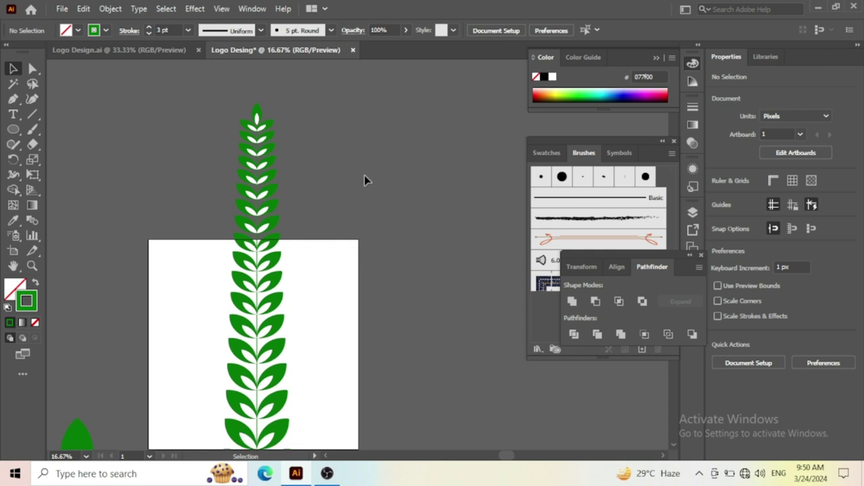
scroll(263, 147, "up", 3)
scroll(285, 141, "up", 2)
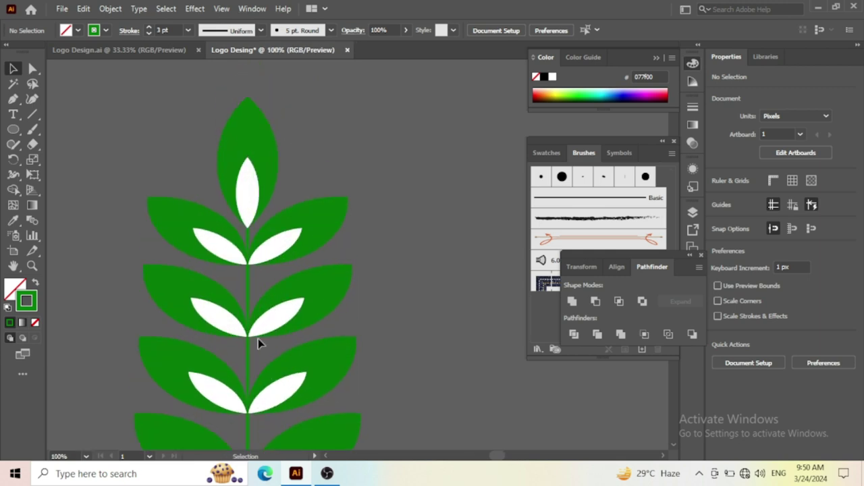
scroll(256, 270, "up", 1)
left_click(256, 200)
left_click_drag(248, 143, 250, 162)
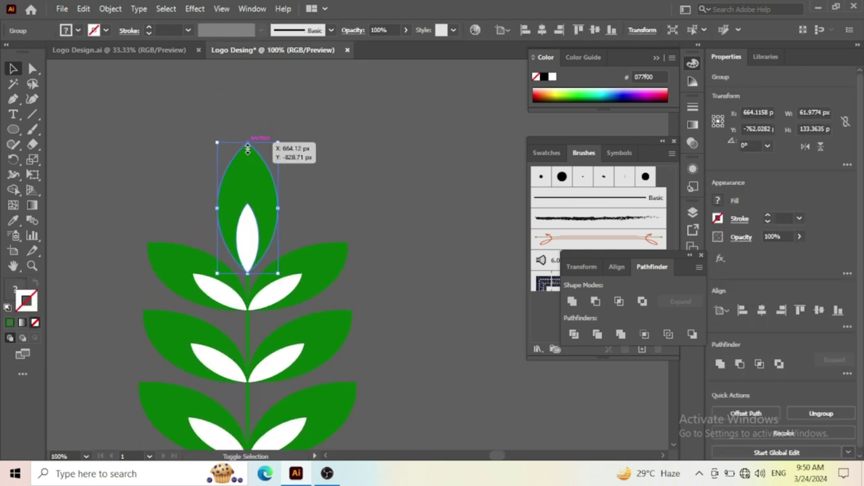
left_click(263, 137)
scroll(243, 129, "down", 7)
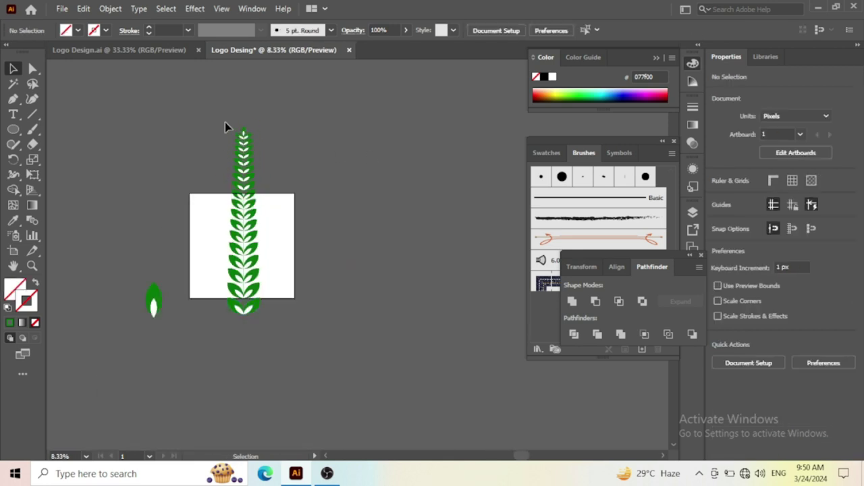
Select all the stalk pieces and group them into one object
key("ctrl+a")
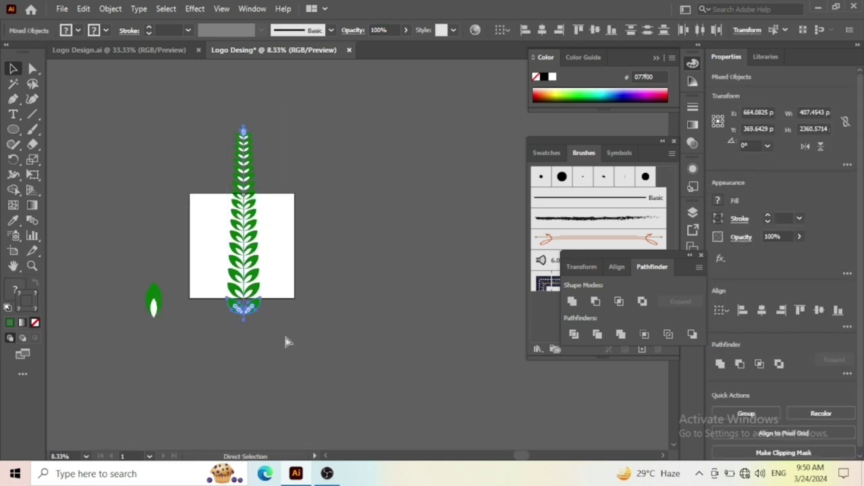
right_click(274, 258)
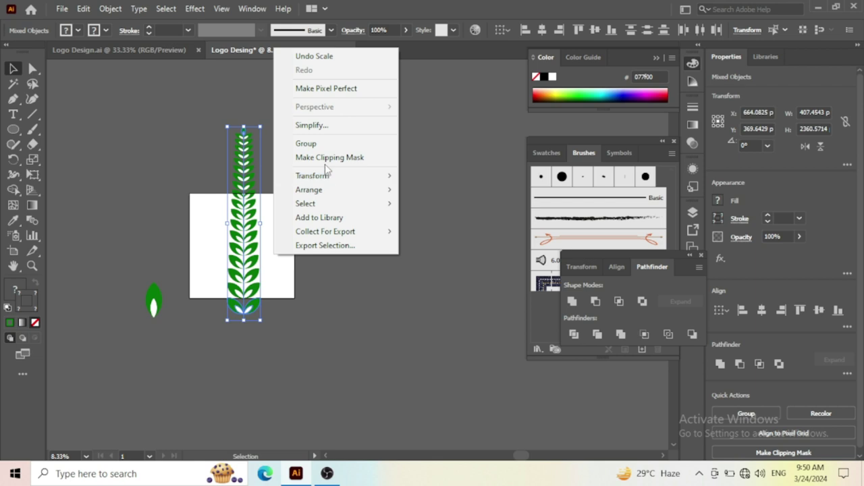
left_click(317, 143)
Place a copy of the stalk right of the artboard, with the two stalks side by side
left_click(253, 170)
left_click_drag(245, 174, 436, 188)
left_click_drag(245, 164, 337, 183)
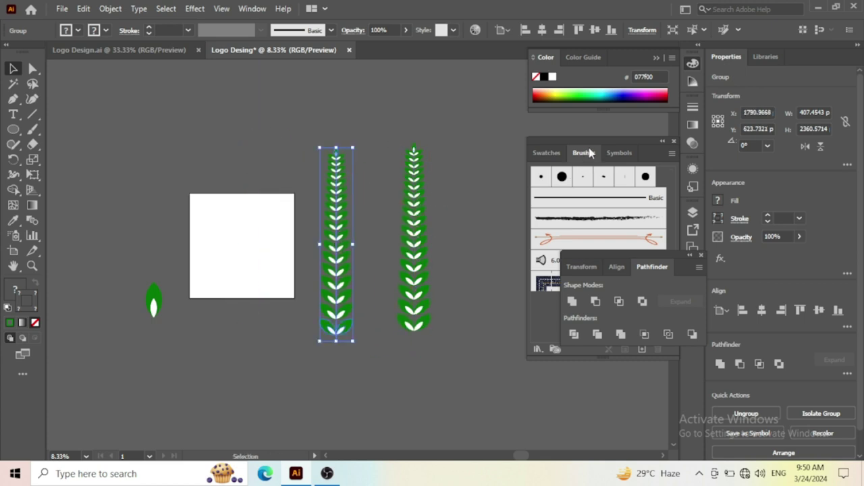
left_click(252, 8)
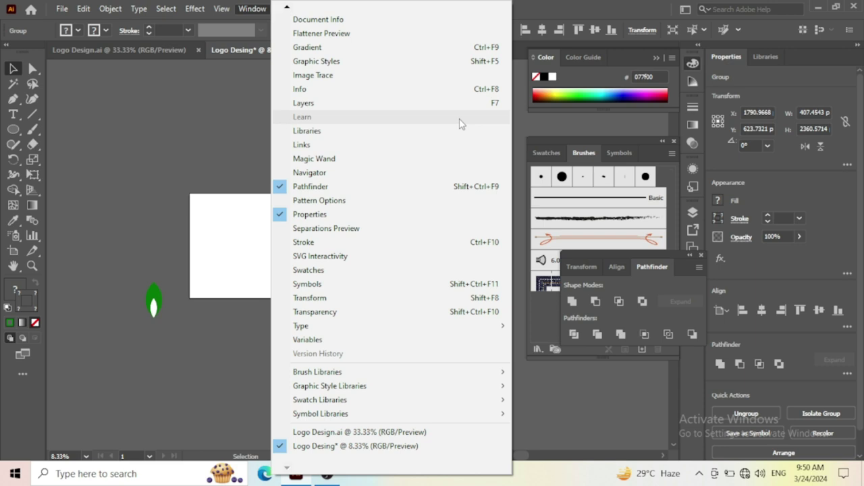
Add the left stalk to the Brushes panel as Art Brush 1, stretched to fit stroke length
left_click(538, 120)
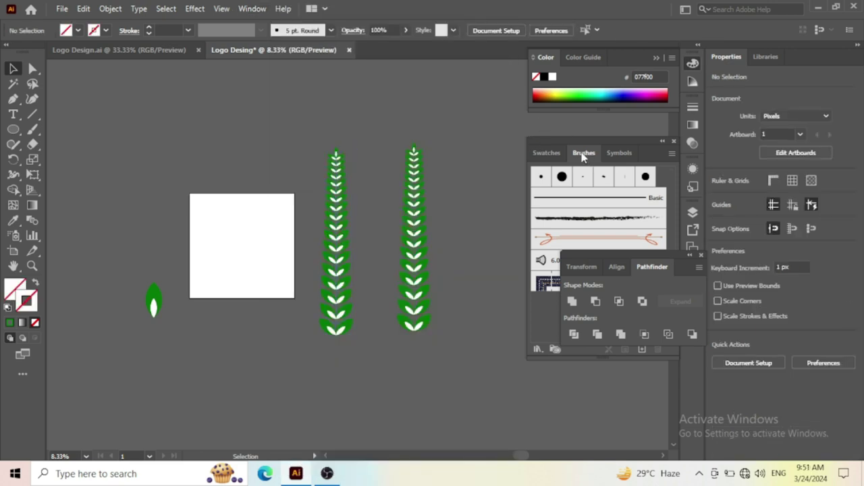
left_click_drag(343, 235, 594, 220)
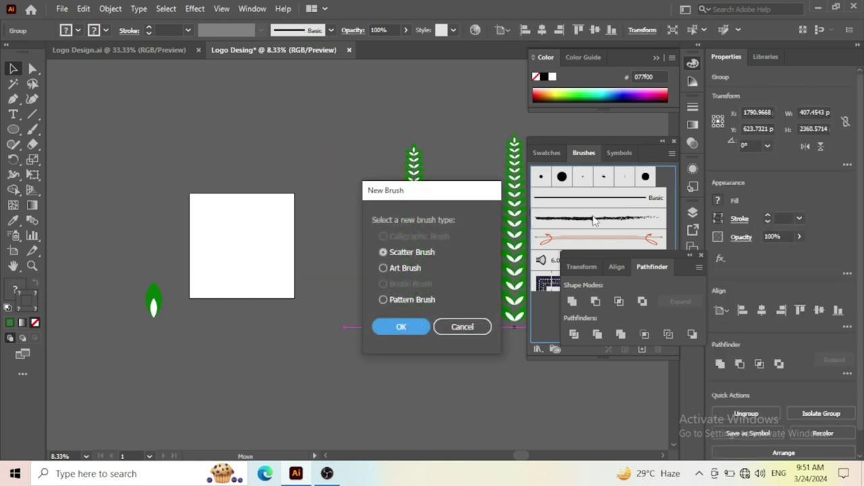
left_click(394, 272)
left_click(400, 328)
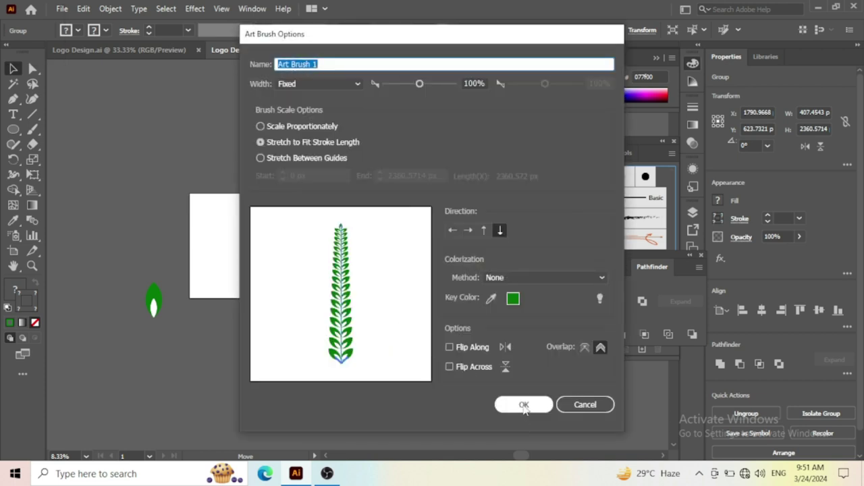
left_click(524, 405)
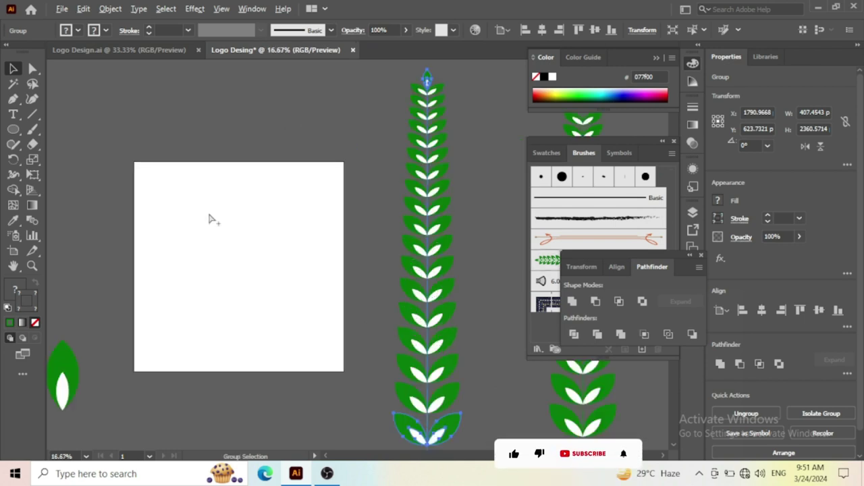
Draw a circle on the artboard with the Ellipse tool (L)
scroll(209, 216, "up", 1, "alt")
scroll(208, 216, "down", 1)
scroll(226, 215, "down", 1, "alt")
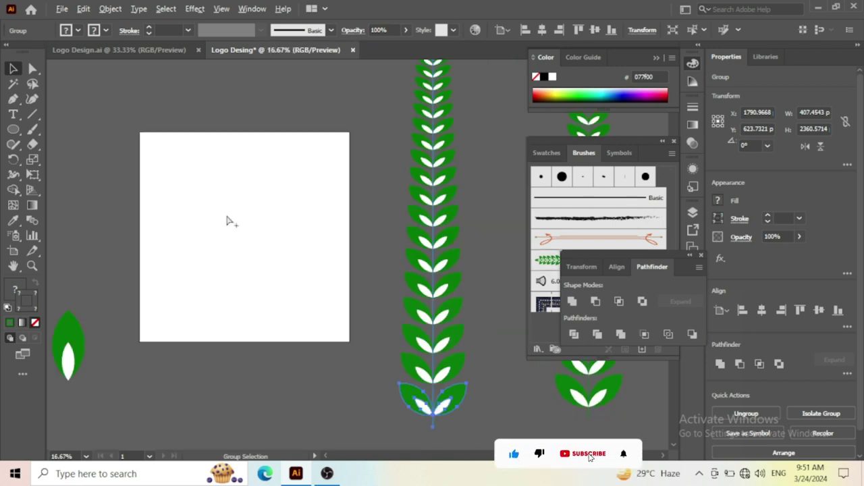
scroll(220, 208, "up", 1)
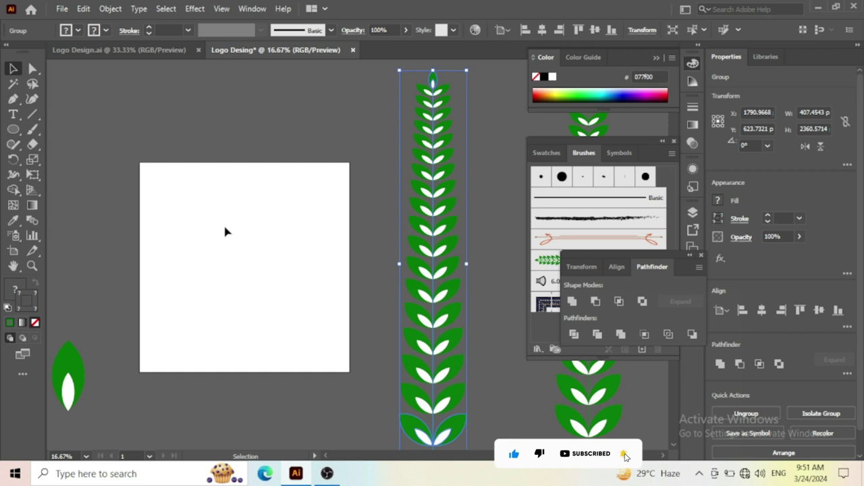
key("l")
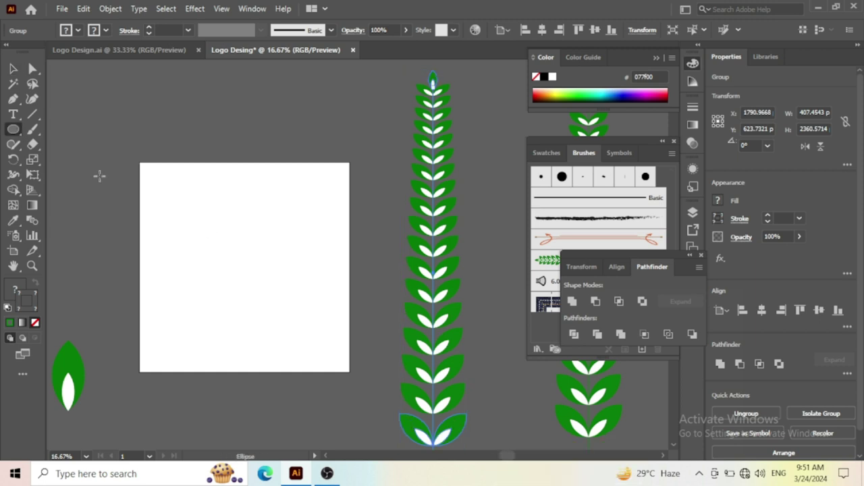
mouse_move(173, 202)
left_mouse_down()
mouse_move(295, 342)
mouse_move(317, 351)
left_mouse_up()
Delete the circle's right anchor point, leaving a half-circle arc
scroll(309, 331, "up", 1)
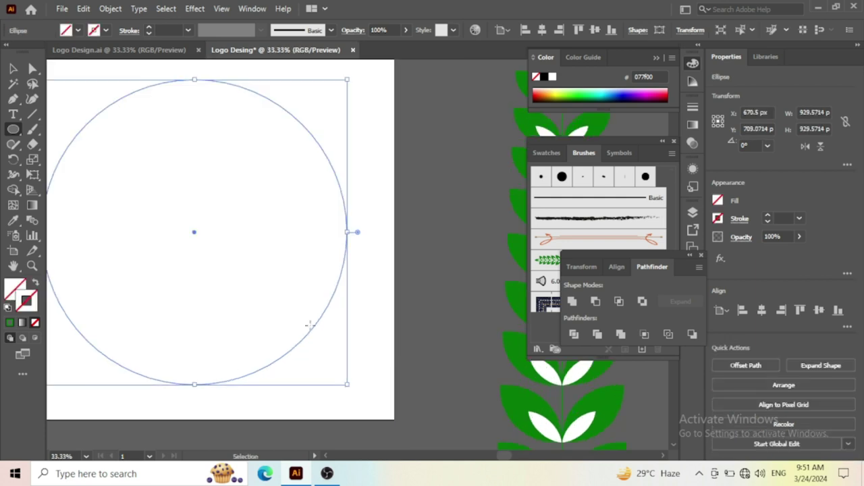
left_click(31, 69)
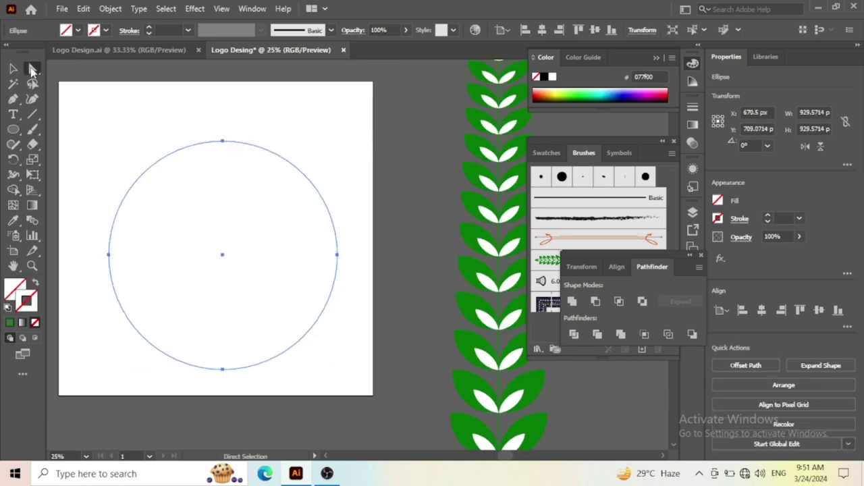
left_click_drag(382, 376, 382, 376)
key("Delete")
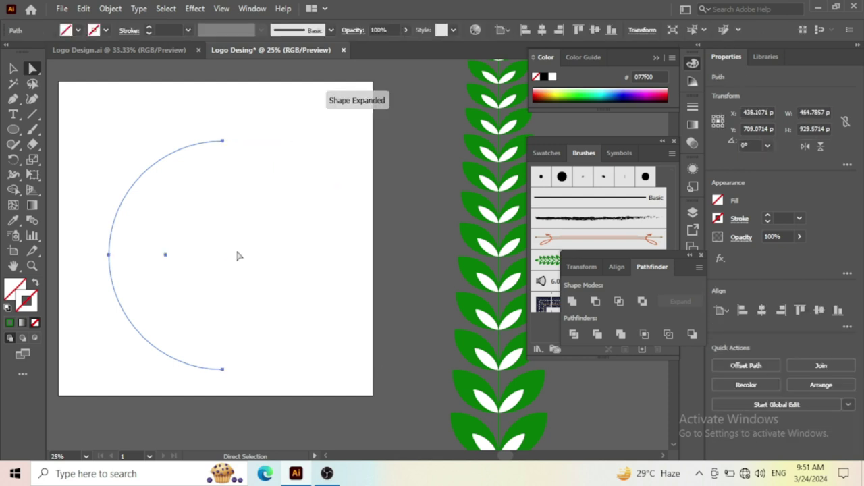
left_click(13, 68)
Give the half-circle arc a green 1 pt stroke
left_click_drag(161, 118, 198, 206)
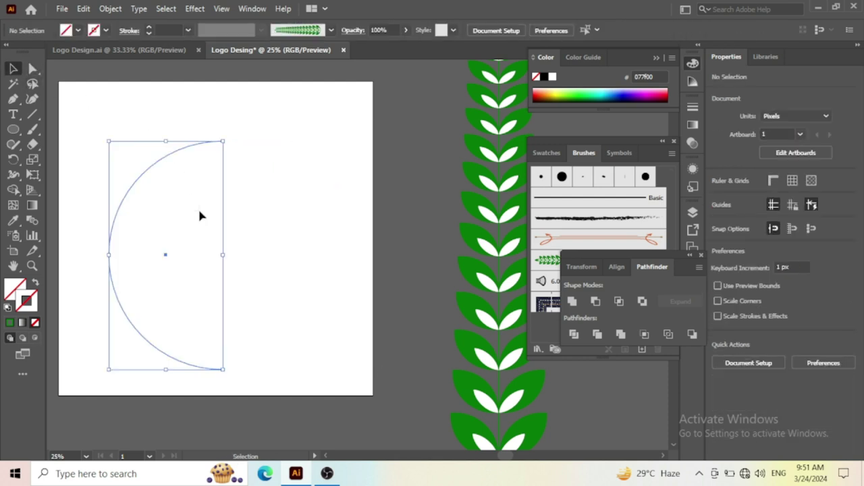
left_click(149, 27)
left_click(155, 94)
left_click_drag(164, 112, 194, 208)
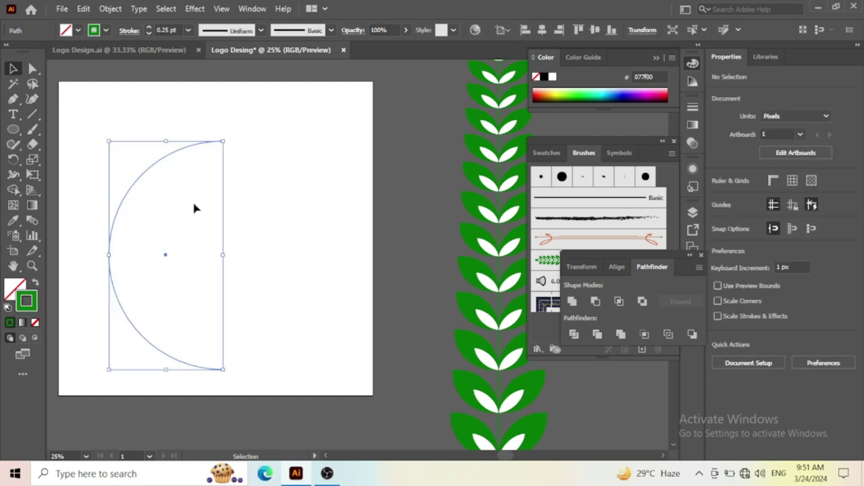
left_click(149, 28)
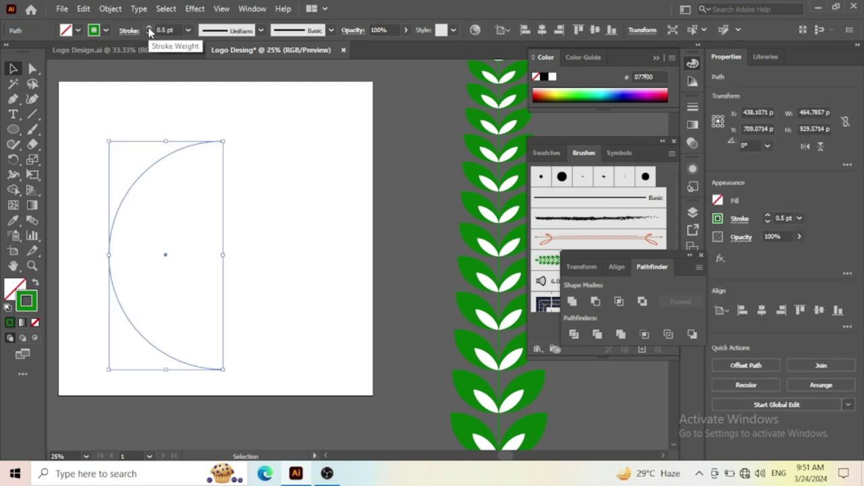
left_click_drag(217, 115, 216, 190)
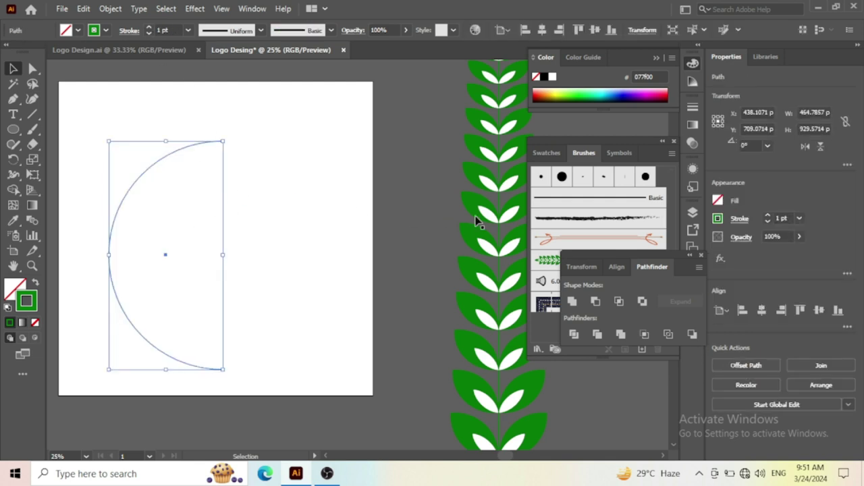
left_click_drag(618, 149, 621, 130)
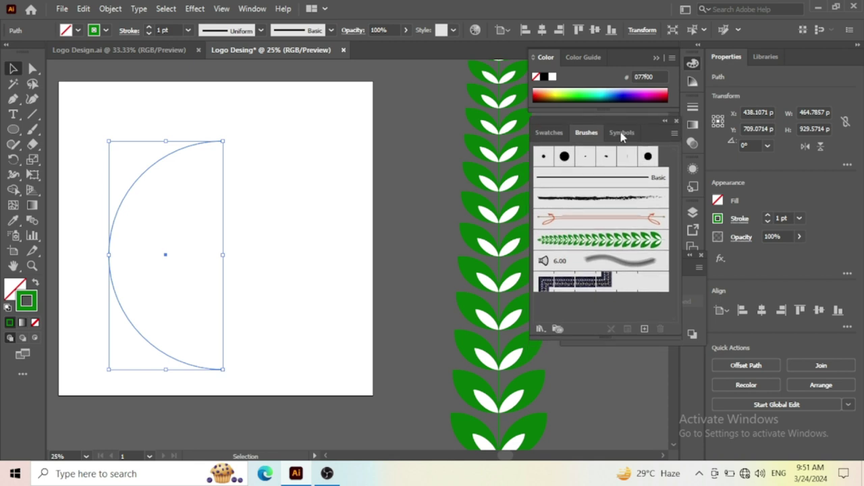
Apply Art Brush 1 to the arc and scale the wreath up to about 812 × 1623 px
left_click(597, 249)
scroll(241, 351, "down", 2)
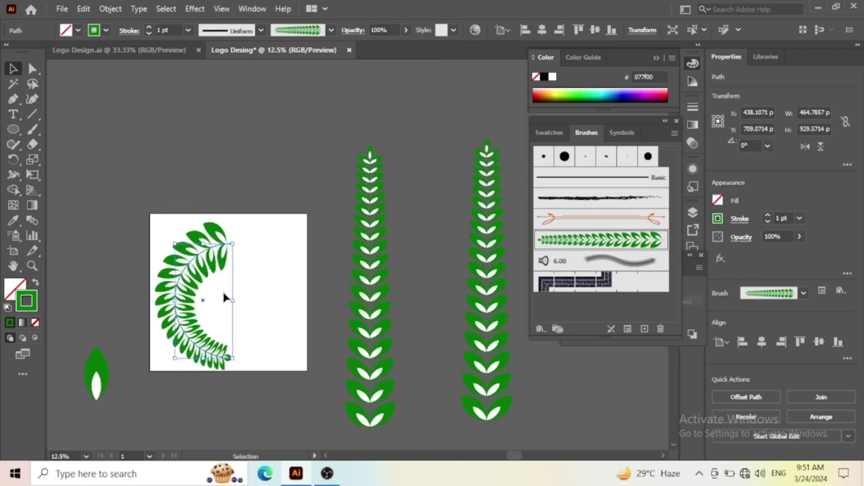
left_click_drag(172, 359, 139, 429)
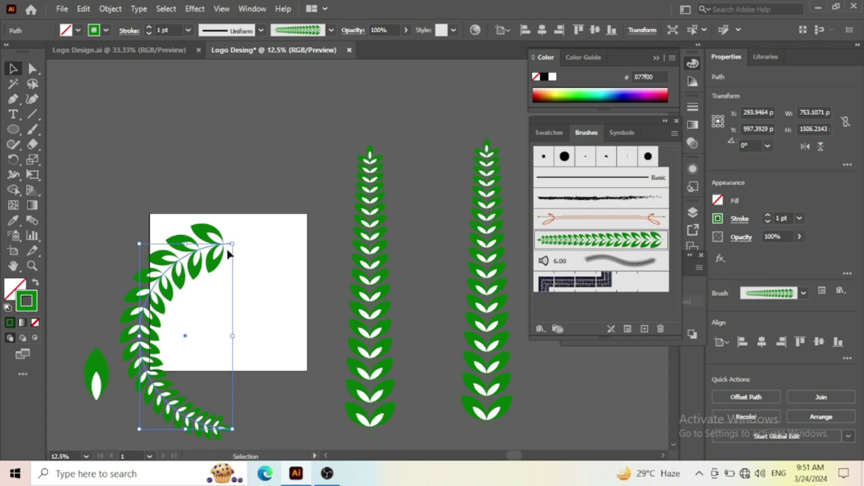
mouse_move(234, 243)
left_mouse_down()
mouse_move(265, 206)
mouse_move(240, 215)
left_mouse_up()
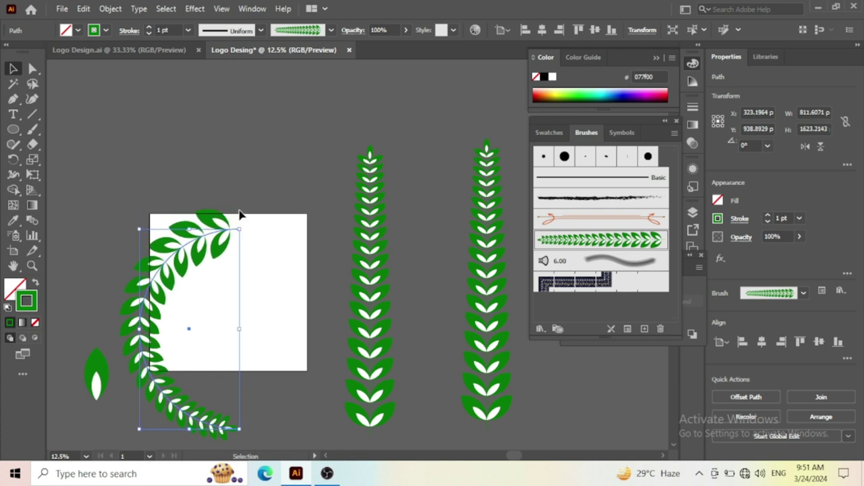
scroll(240, 214, "down", 1)
scroll(227, 263, "down", 1)
scroll(226, 263, "up", 1)
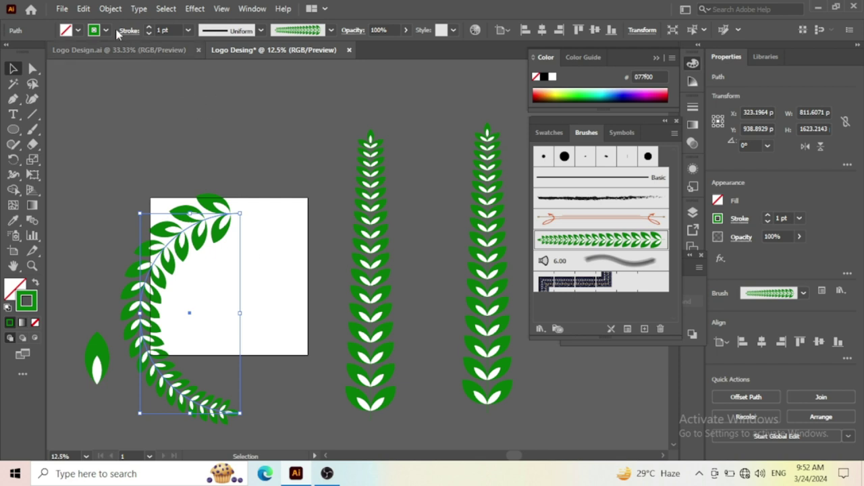
Expand the brushed leaf arc into fill and stroke shapes
left_click(111, 9)
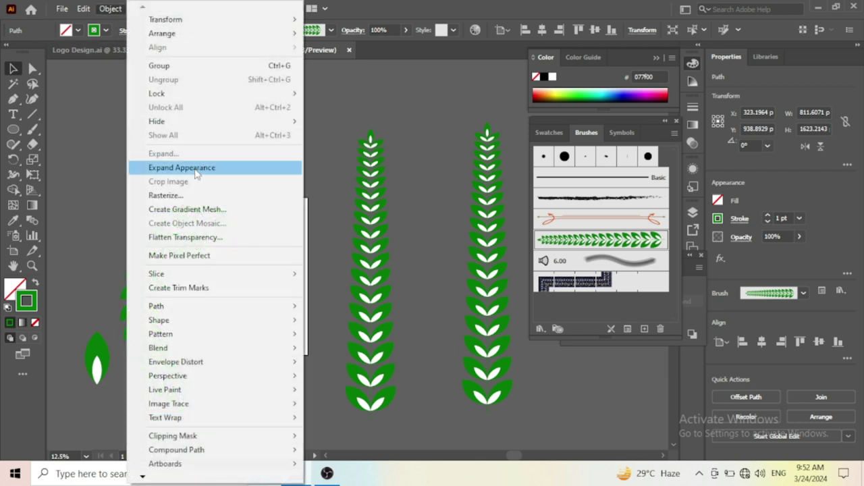
left_click(194, 167)
left_click(111, 9)
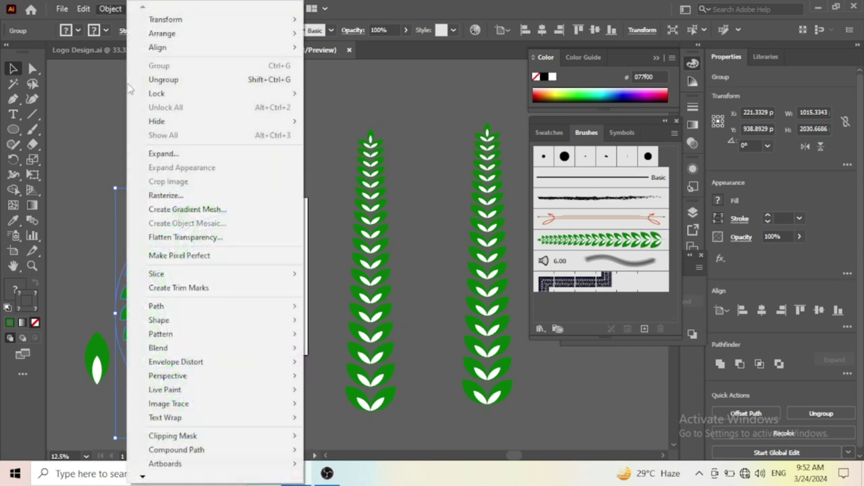
left_click(155, 149)
left_click(421, 320)
Ungroup the expanded leaf arc
left_click(259, 261)
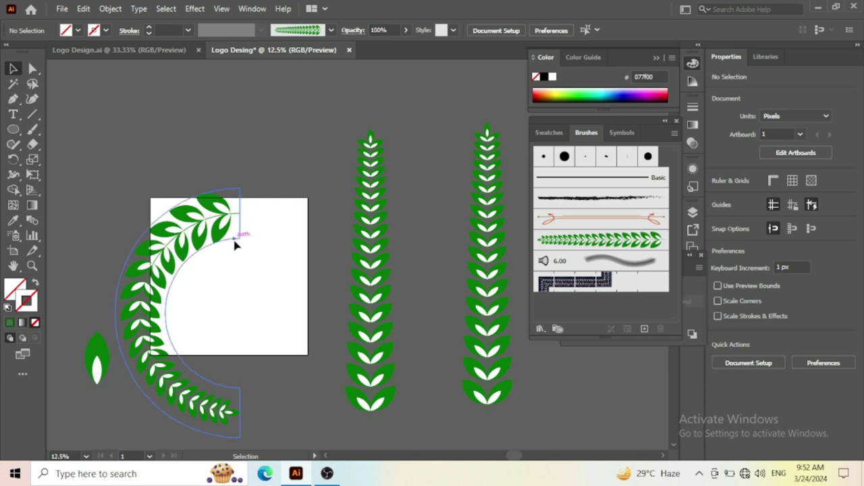
left_click(231, 247)
key("ctrl+x")
key("ctrl+f")
right_click(232, 250)
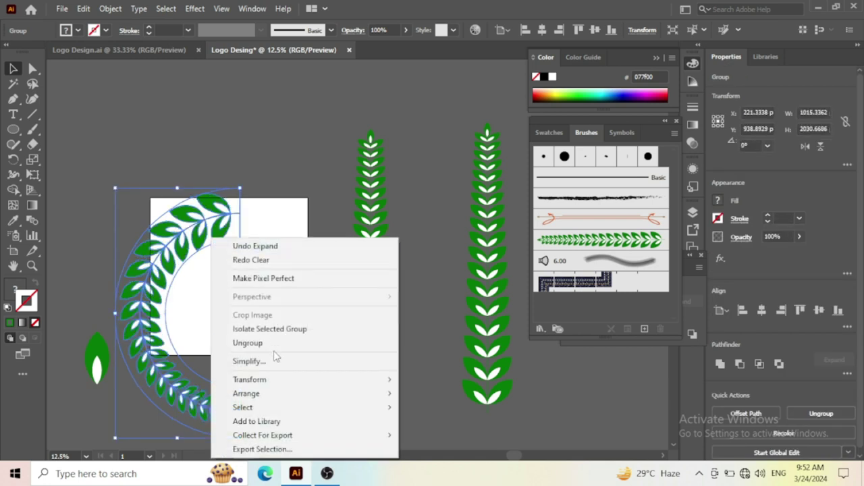
left_click(271, 343)
Delete the two straight leaf branches, keeping only the curved arc
left_click(236, 275)
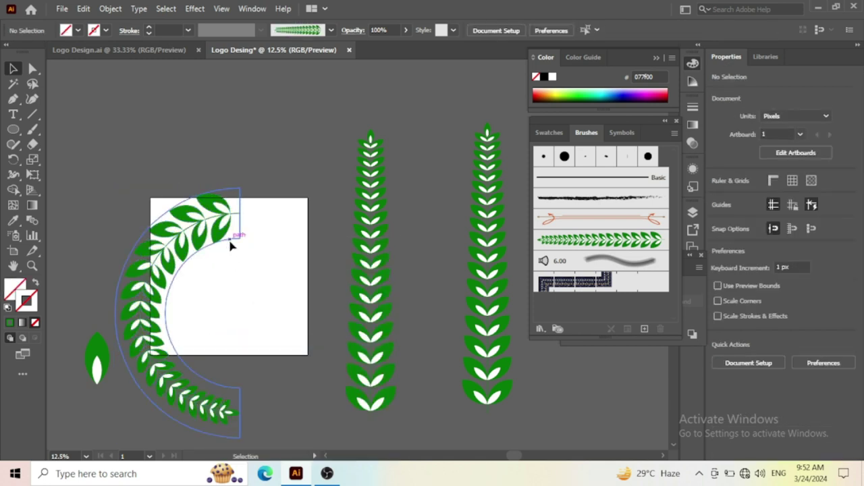
left_click(230, 245)
left_click(228, 237)
left_click(229, 235)
left_click_drag(353, 131, 515, 329)
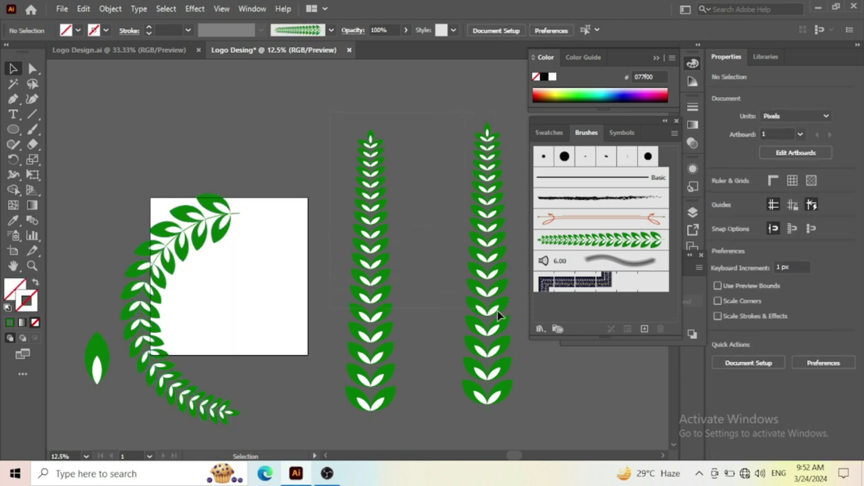
key("Delete")
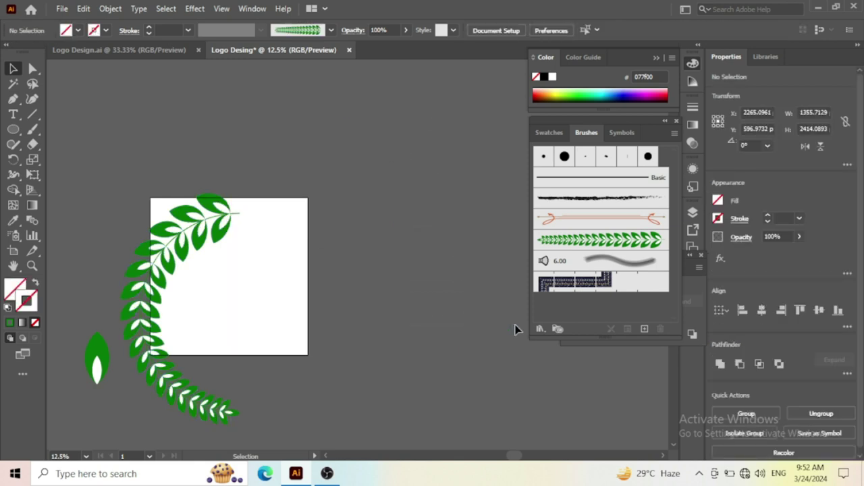
Move the leaf arc and loose leaf onto the artboard
mouse_move(225, 223)
left_mouse_down()
mouse_move(253, 251)
mouse_move(337, 265)
left_mouse_up()
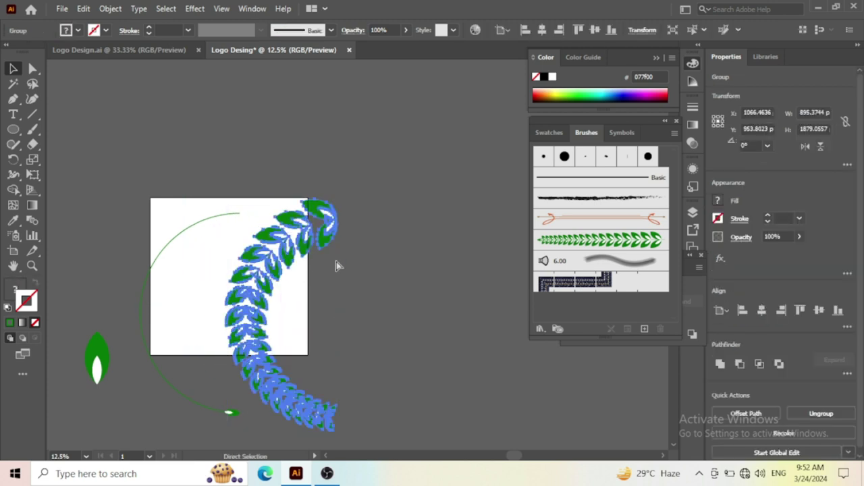
left_click(338, 265)
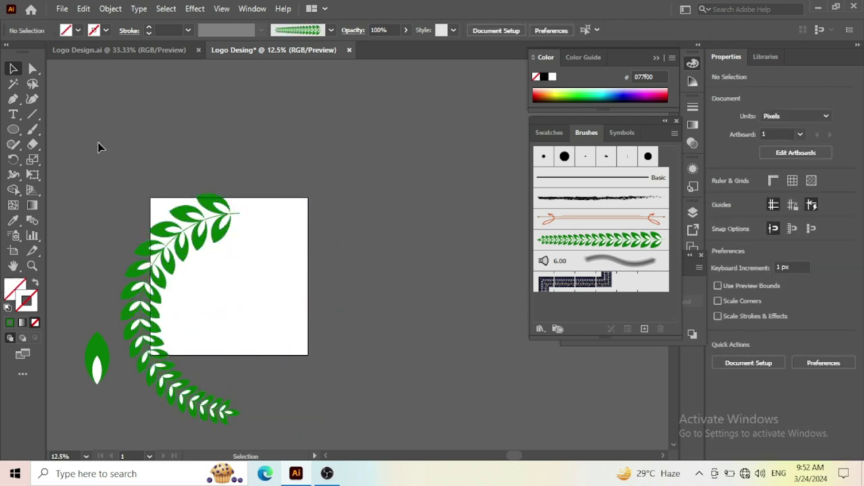
key("ctrl+a")
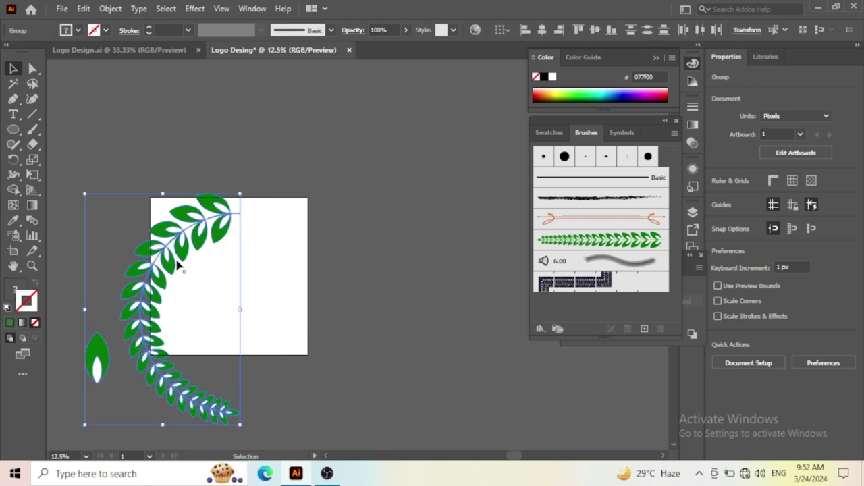
left_click_drag(180, 262, 256, 254)
left_click(251, 143)
left_click(174, 346)
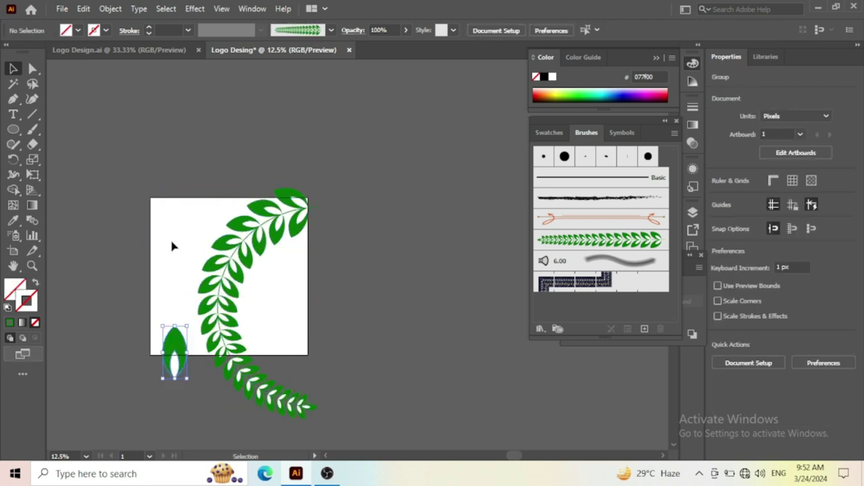
left_click(201, 208)
Move the loose single leaf left off the artboard and reselect the leaf arc
left_click_drag(299, 348, 183, 284)
left_click(172, 309)
left_click_drag(174, 351, 77, 364)
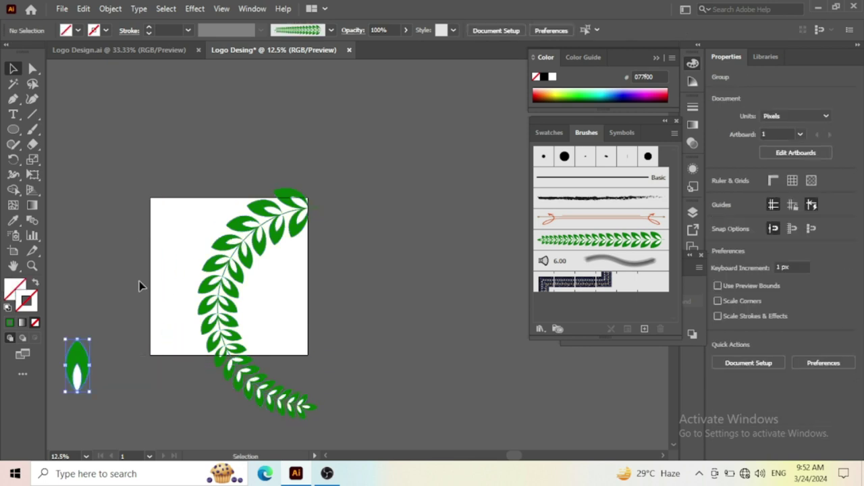
left_click(255, 276)
scroll(324, 247, "up", 1)
scroll(318, 237, "down", 1)
Group the leaf arc's parts and rotate the group 180°
right_click(283, 216)
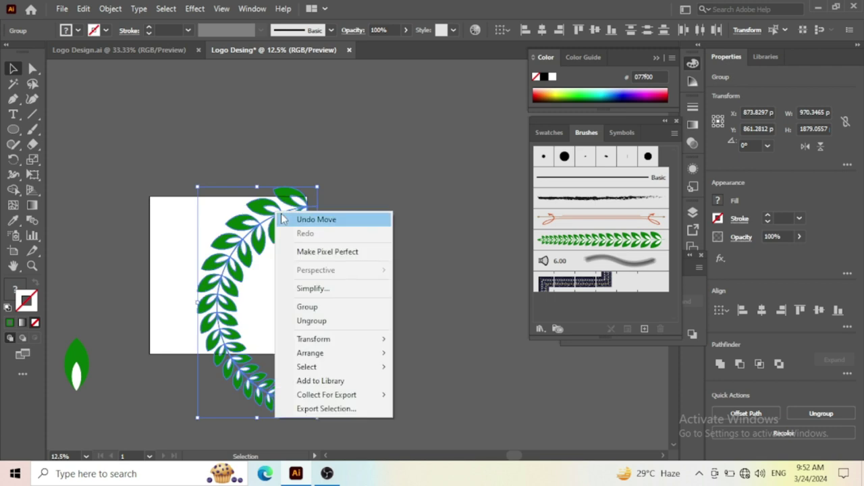
left_click(320, 306)
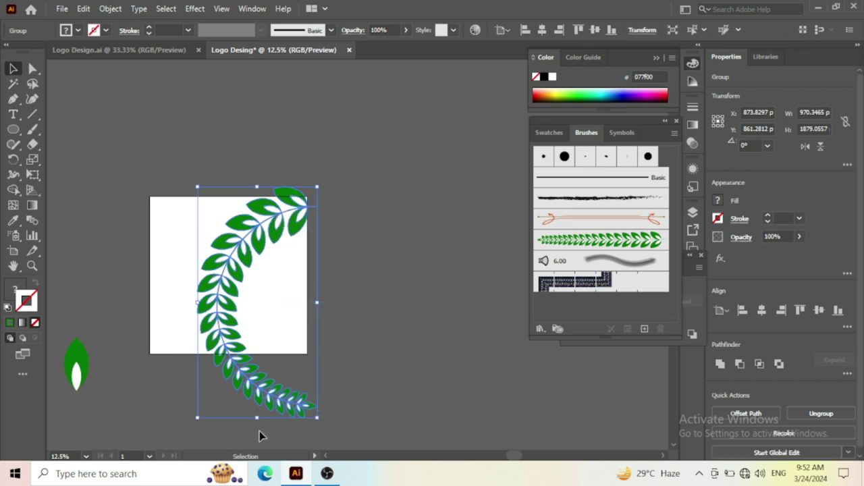
left_click_drag(251, 426, 230, 162)
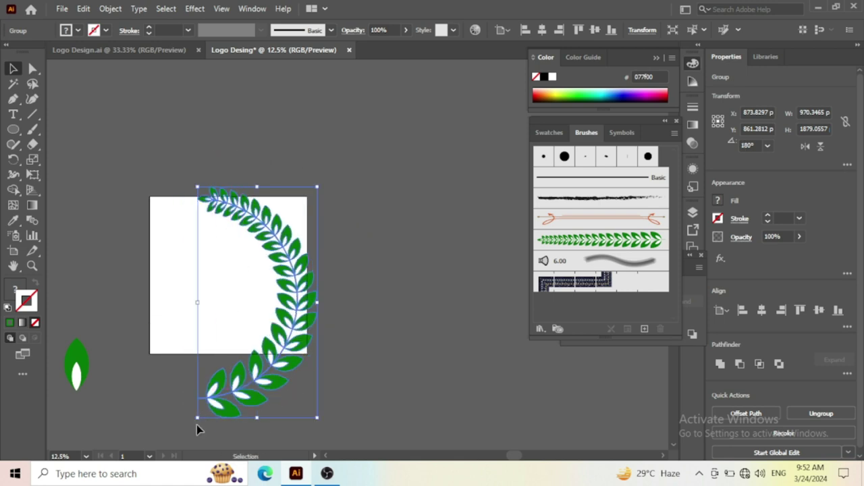
Scale the leaf arc to about 575 px wide and position it as the wreath's right half
left_click_drag(197, 420, 248, 322)
scroll(256, 279, "up", 1)
left_click_drag(383, 184, 382, 200)
scroll(312, 314, "up", 1)
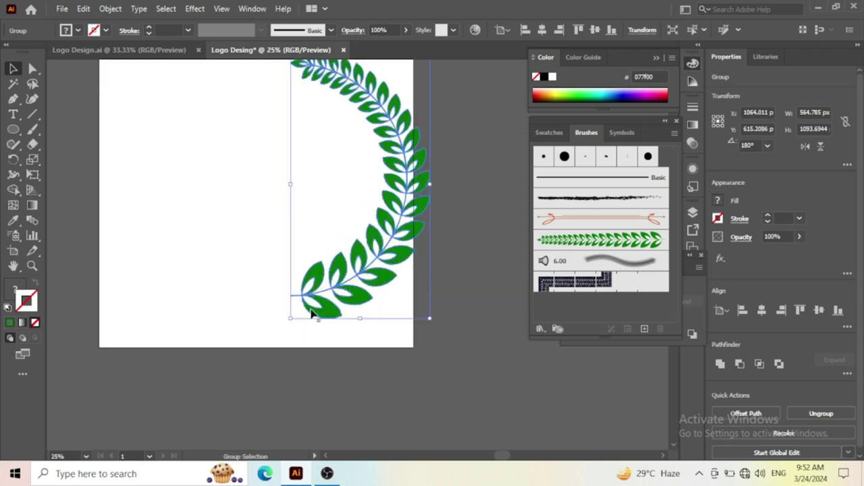
left_click_drag(290, 320, 273, 347)
left_click_drag(393, 290, 373, 292)
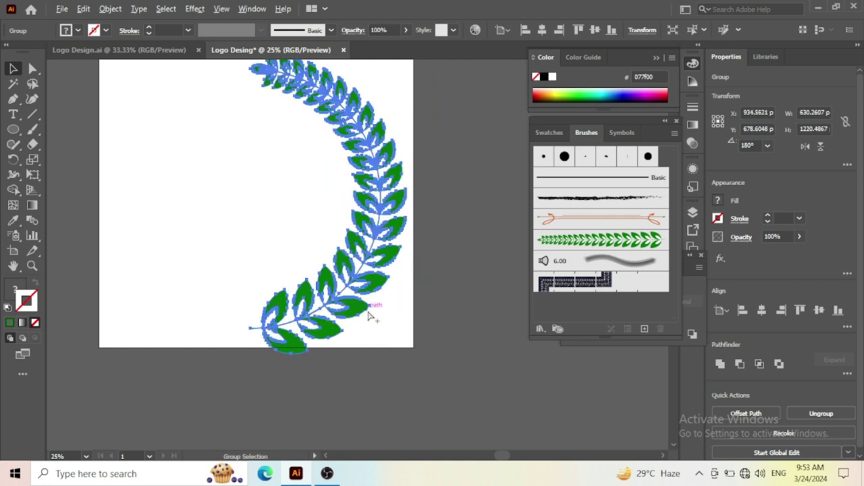
scroll(369, 312, "down", 1)
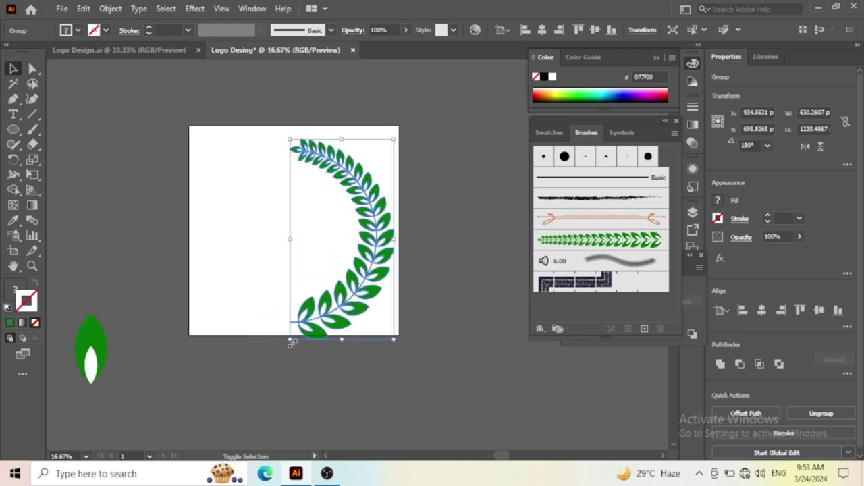
left_click_drag(289, 338, 300, 322)
scroll(306, 267, "up", 1)
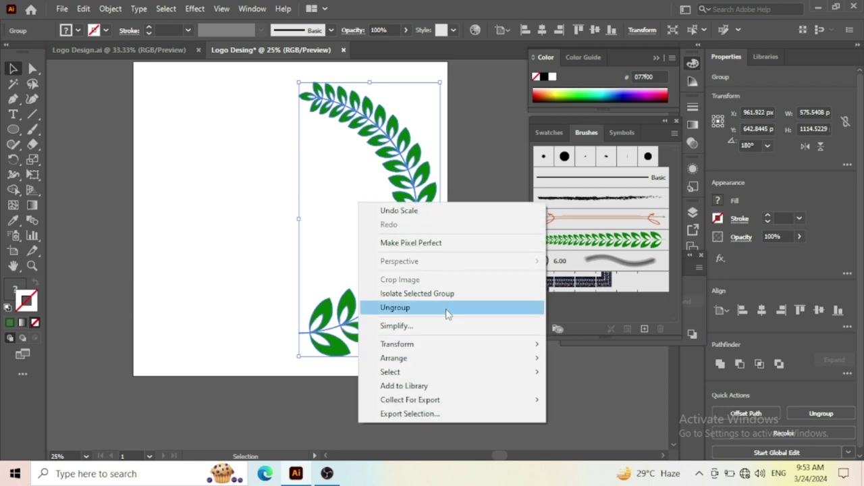
mouse_move(397, 343)
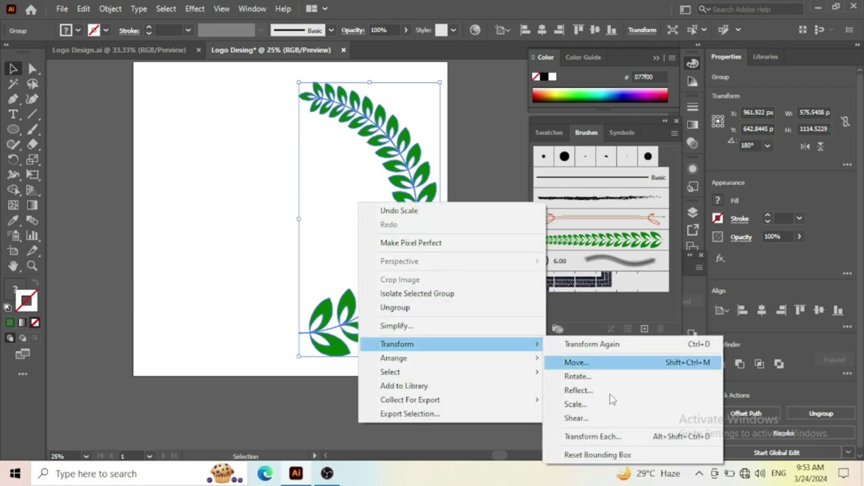
Reflect a vertical copy of the leaf arc and shift it left to close the wreath
left_click(582, 391)
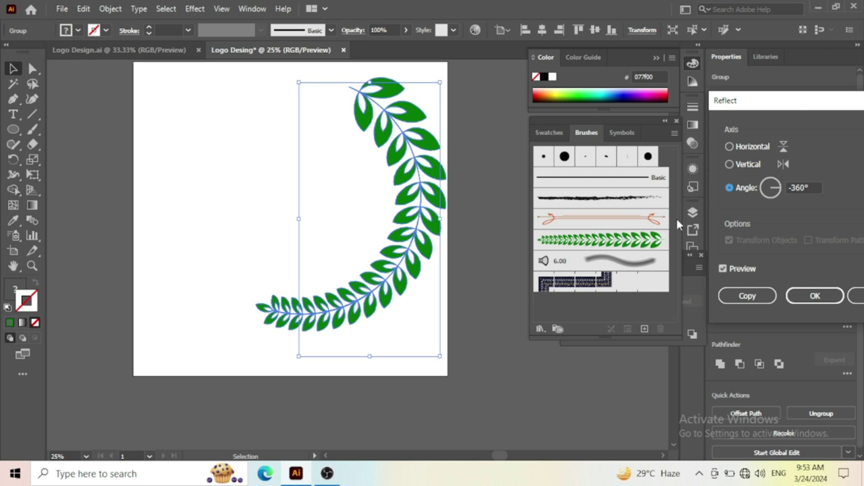
left_click(744, 165)
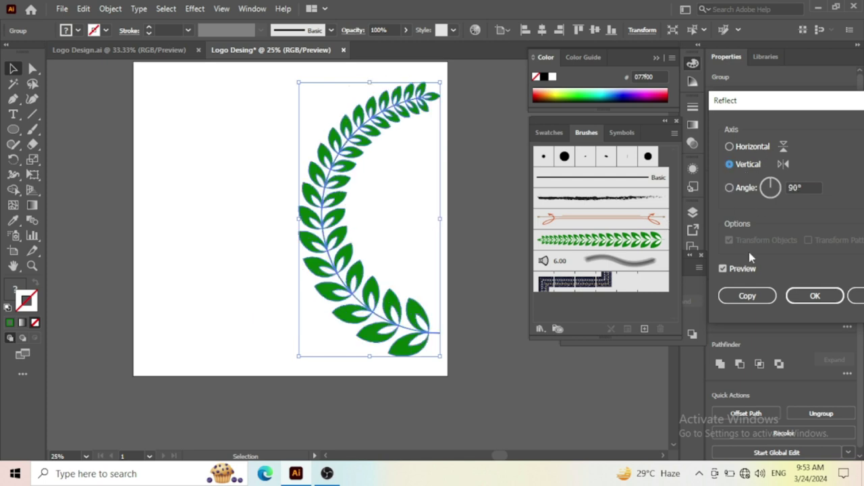
left_click(747, 296)
left_click_drag(371, 146, 216, 160)
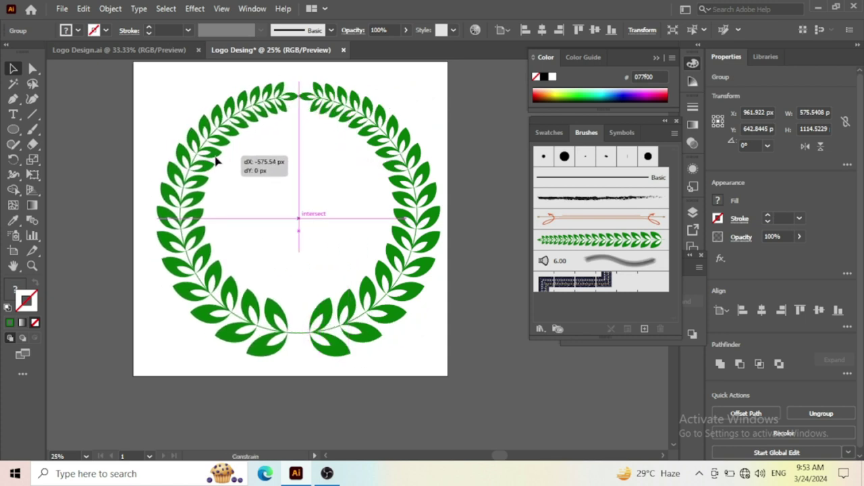
left_click_drag(215, 161, 216, 160)
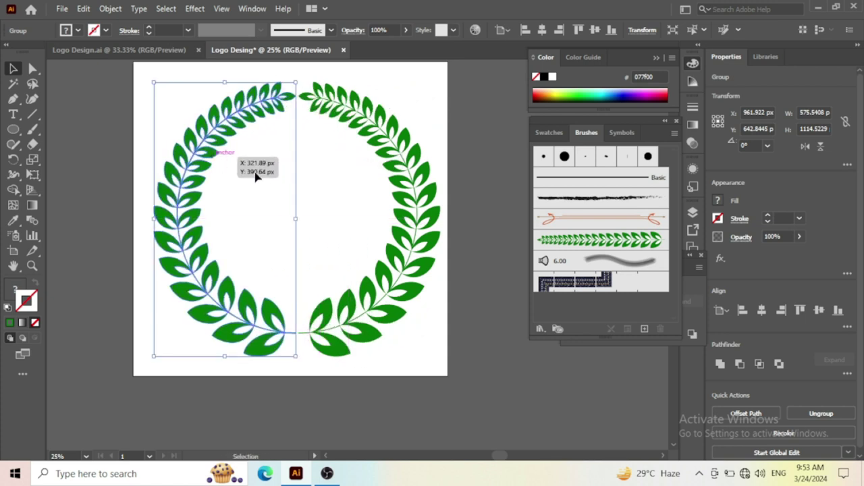
Draw a circle over the wreath's bottom gap and fill it green 108906
left_click(347, 205)
scroll(290, 358, "up", 1)
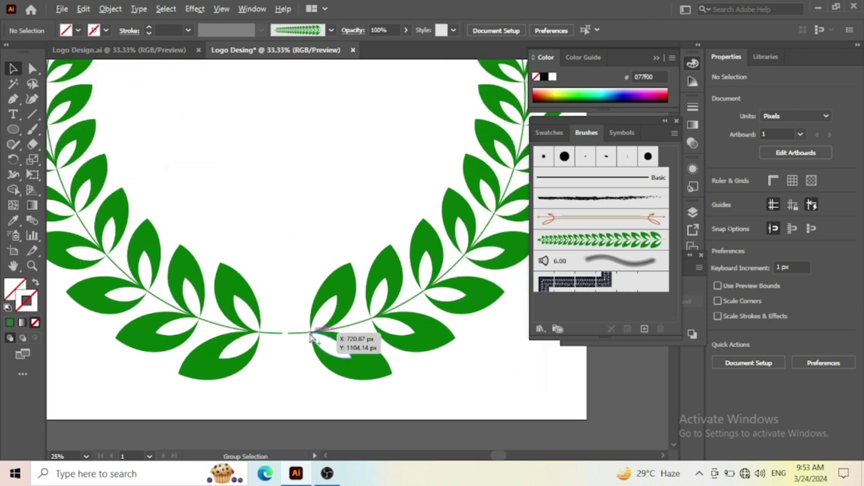
scroll(310, 320, "up", 1)
scroll(309, 319, "up", 2)
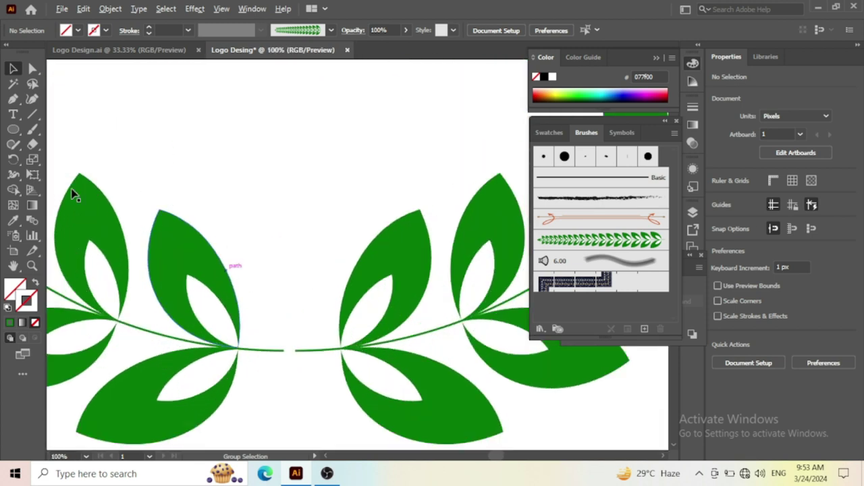
scroll(265, 344, "up", 2)
left_click_drag(272, 319, 354, 401)
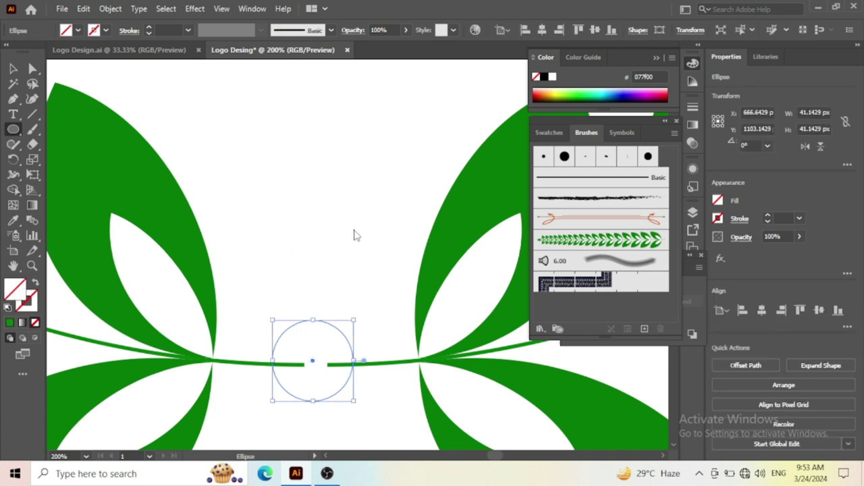
double_click(537, 76)
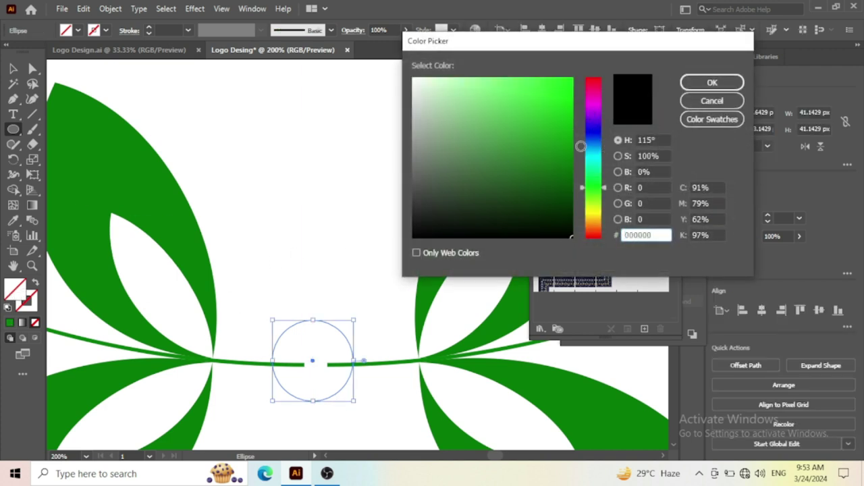
key("ctrl+v")
left_click(709, 82)
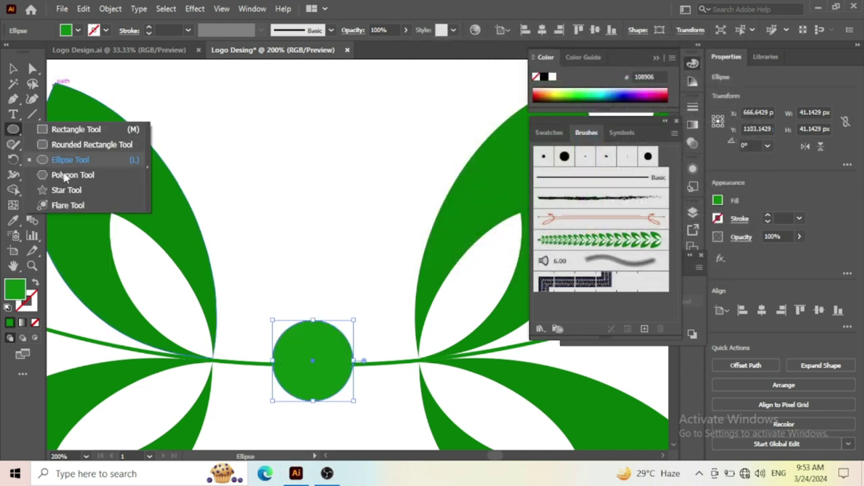
Draw a white star centred on the green circle
left_click_drag(11, 130, 64, 189)
scroll(264, 314, "up", 1)
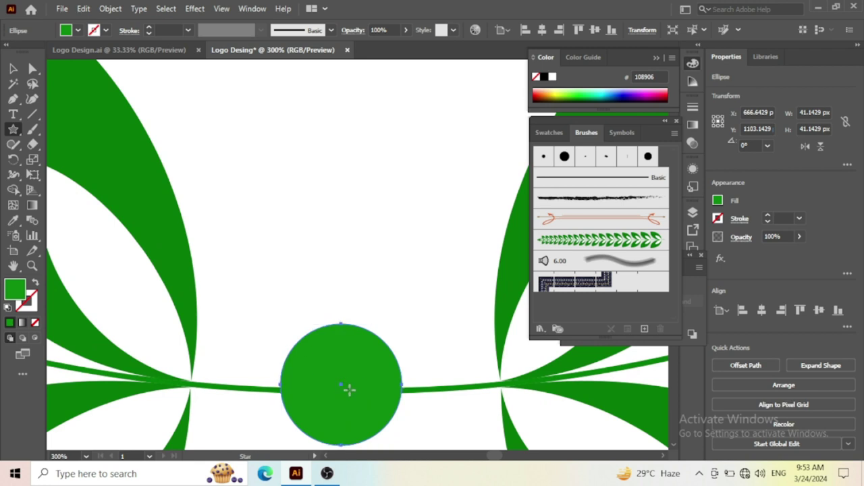
left_click_drag(341, 385, 379, 411)
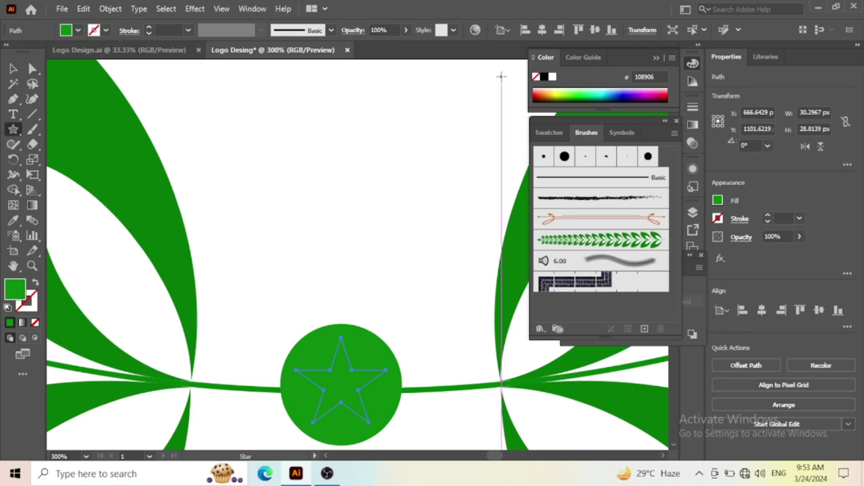
left_click(552, 78)
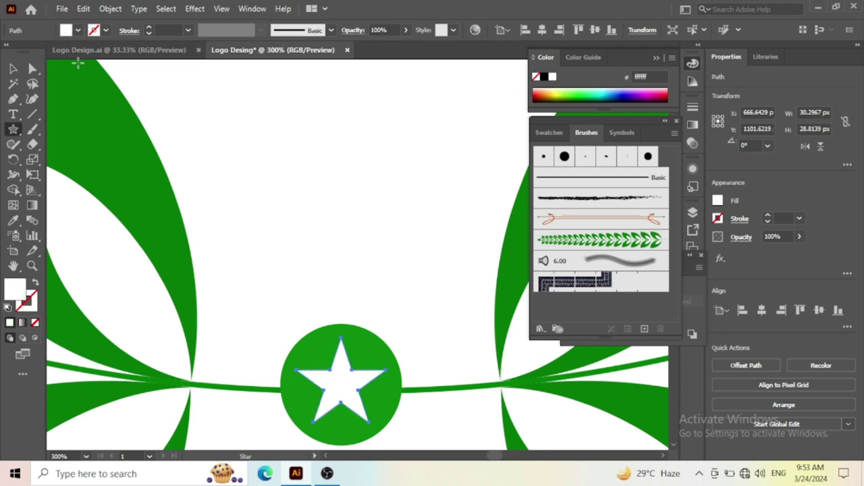
Select the star and circle together, then deselect and zoom out to view the wreath
left_click(12, 69)
left_click(331, 366)
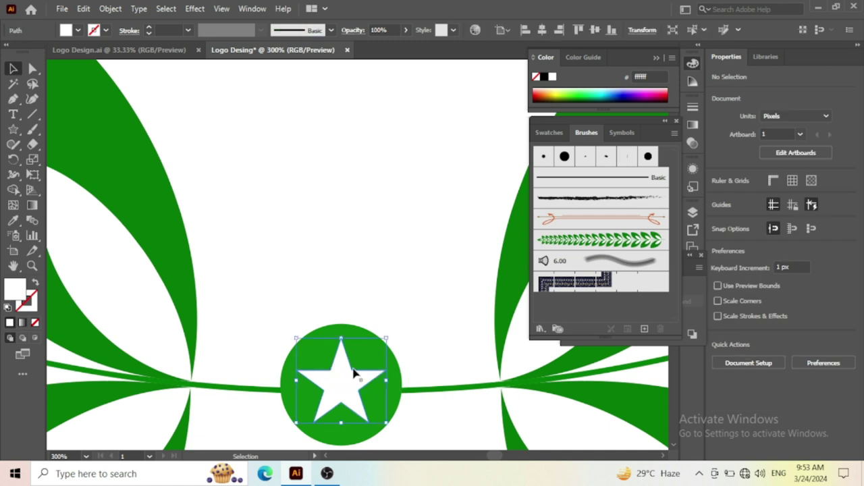
left_click(366, 440, "shift")
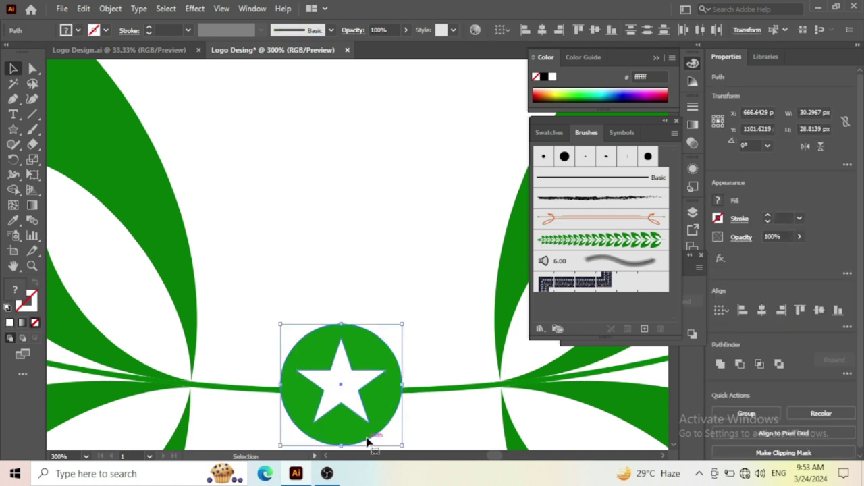
left_click(311, 315)
scroll(324, 321, "down", 2)
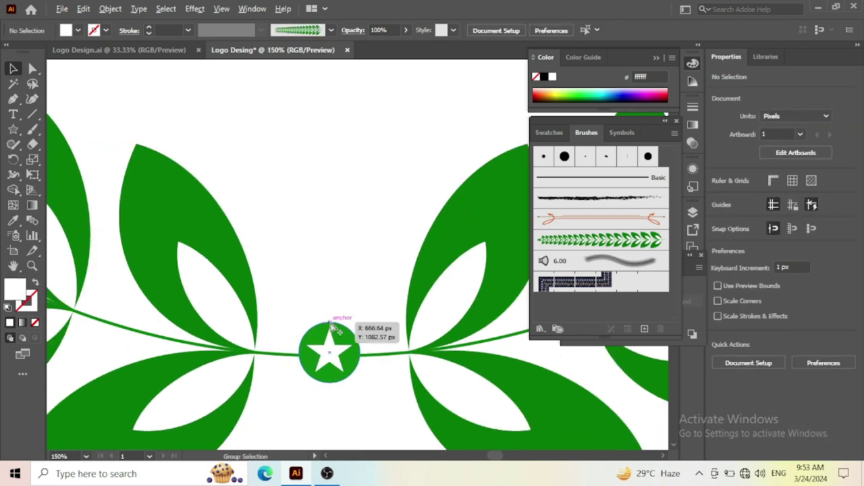
scroll(338, 328, "down", 3)
scroll(341, 311, "down", 3)
scroll(351, 274, "up", 1)
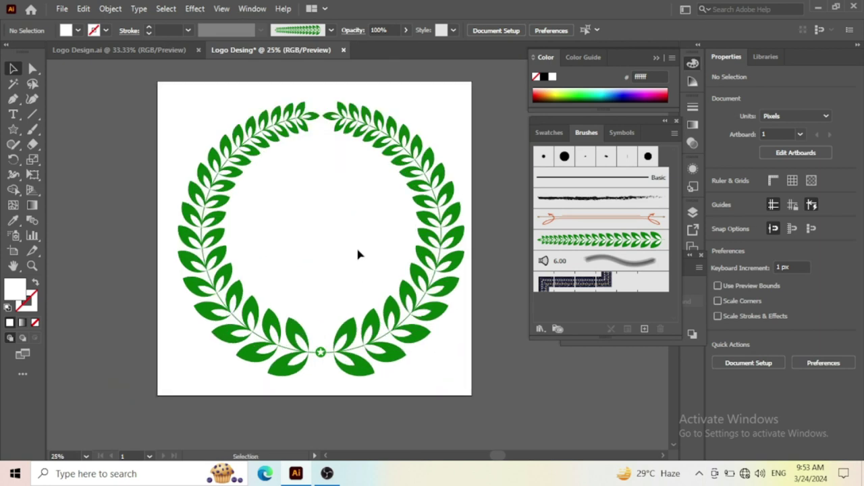
Check the finished logo for reference, then draw a large circle inside the wreath
scroll(364, 199, "up", 1)
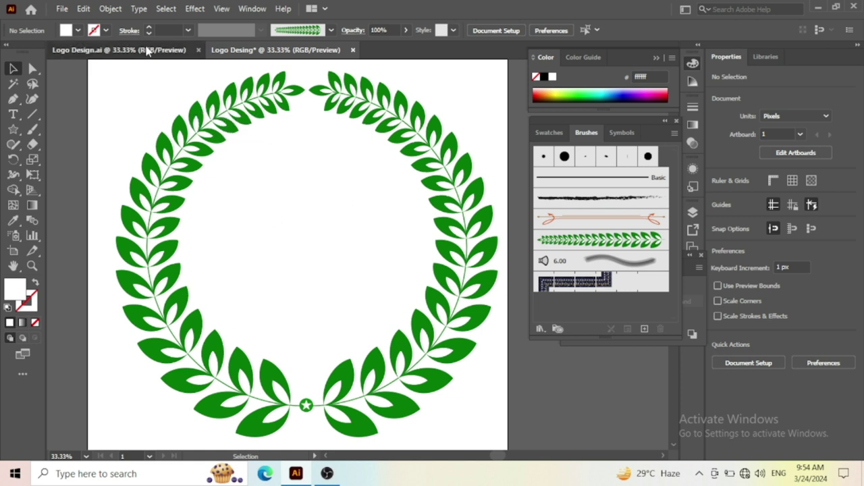
left_click(146, 51)
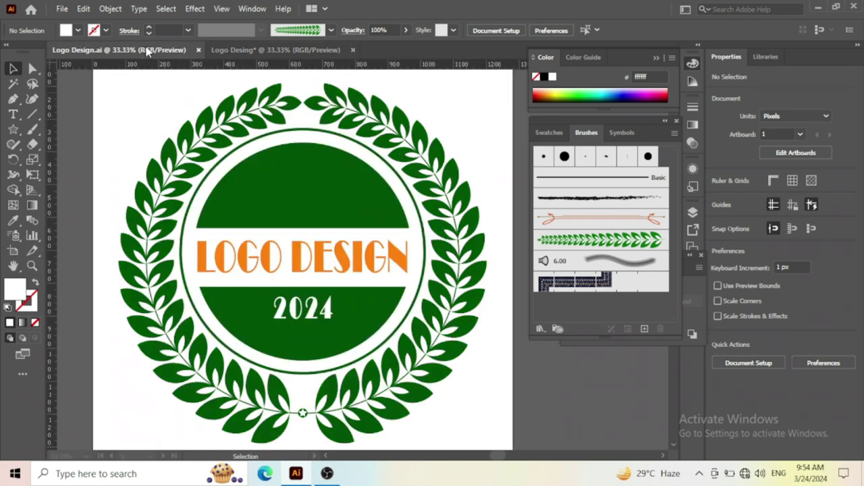
left_click(237, 51)
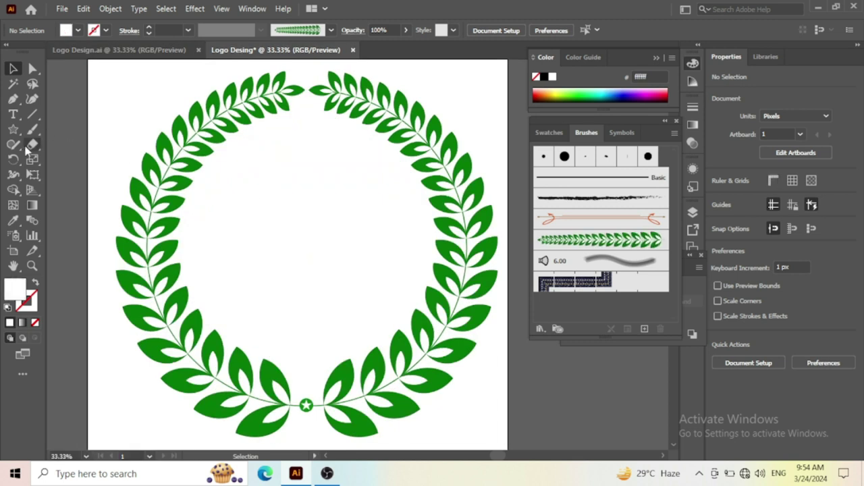
left_click(13, 131)
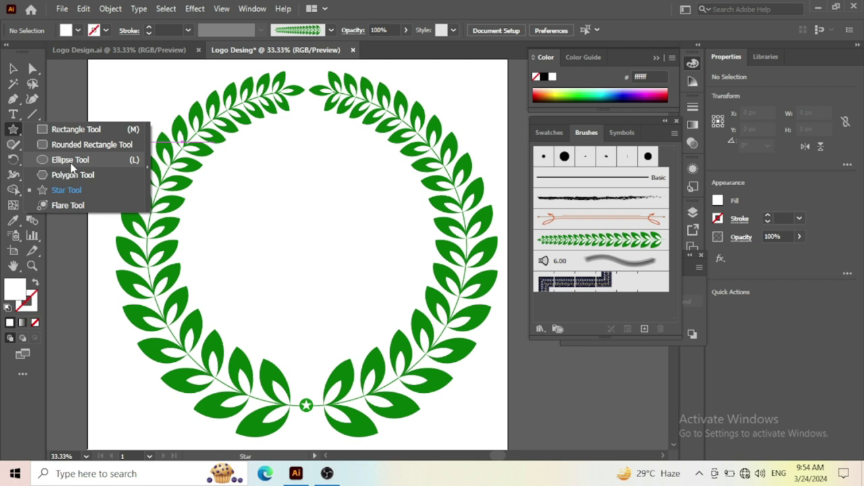
left_click_drag(18, 130, 61, 156)
left_click_drag(297, 246, 390, 372)
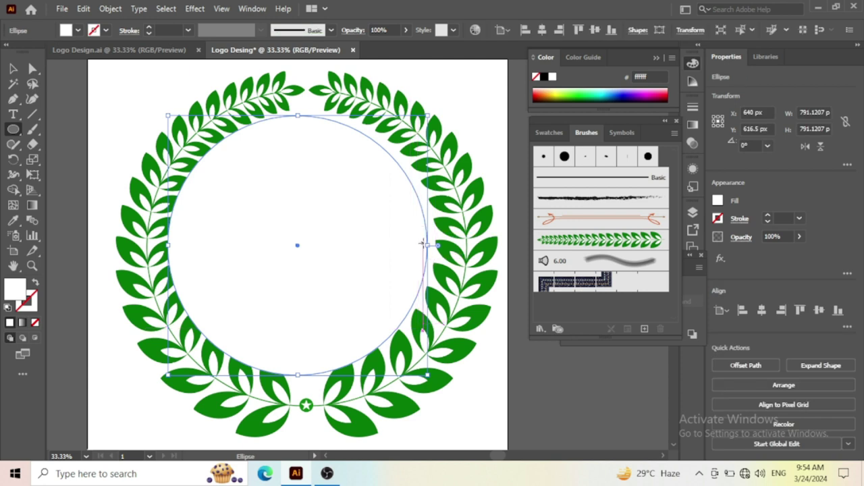
Resize the green-outlined ring to about 746 px and nudge it to centre in the wreath
left_click(13, 69)
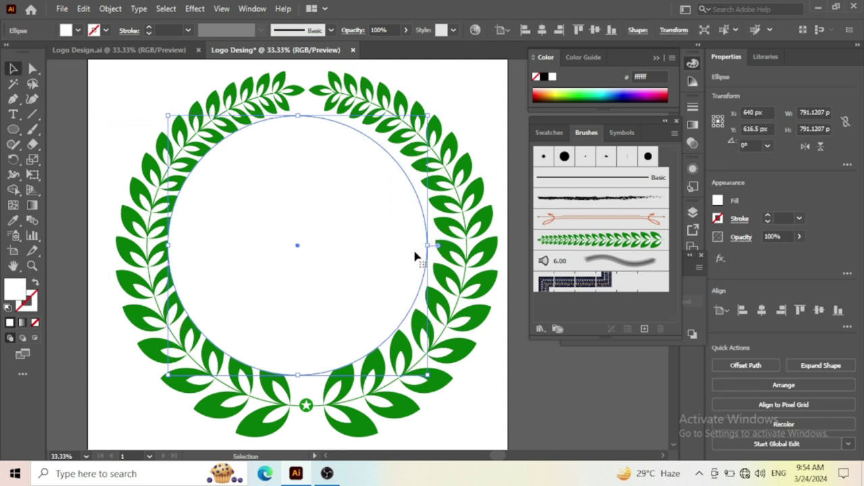
left_click_drag(305, 116, 308, 126)
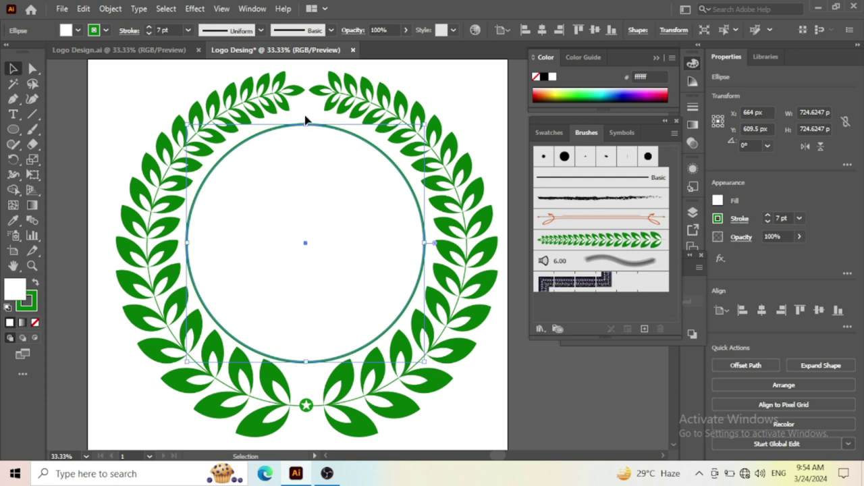
left_click_drag(306, 120, 306, 116)
key("Right")
key("Right")
key("Up")
key("Up")
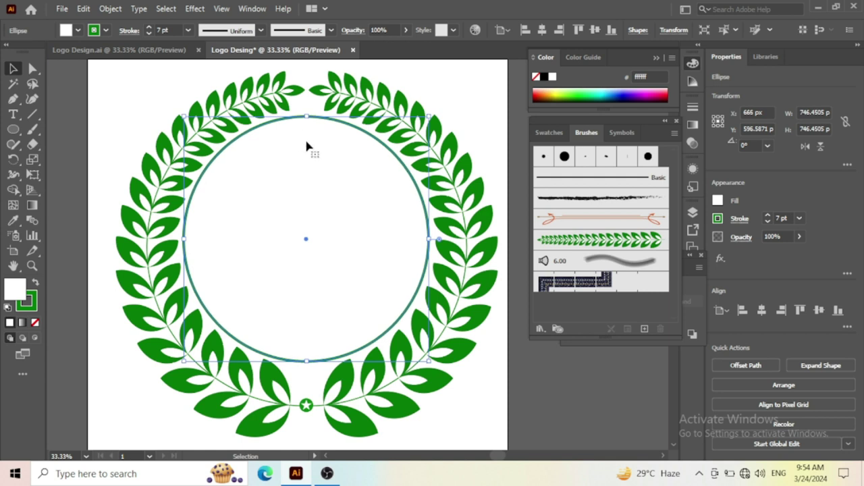
left_click(123, 125)
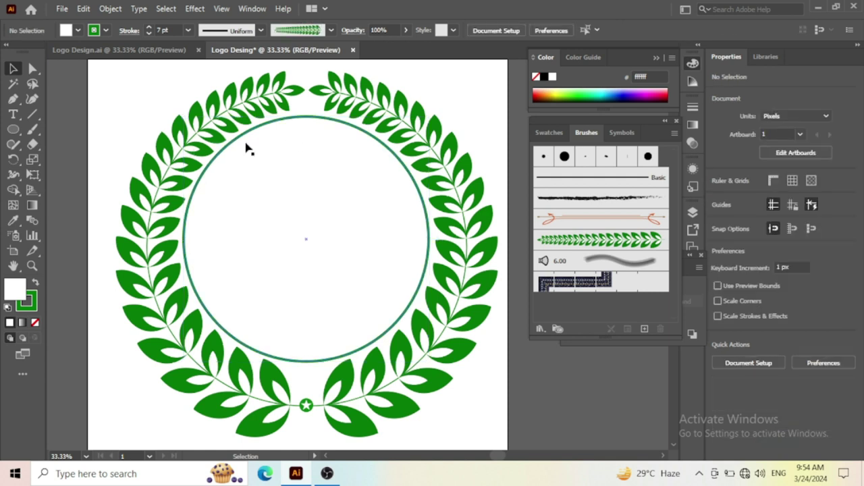
left_click(313, 122)
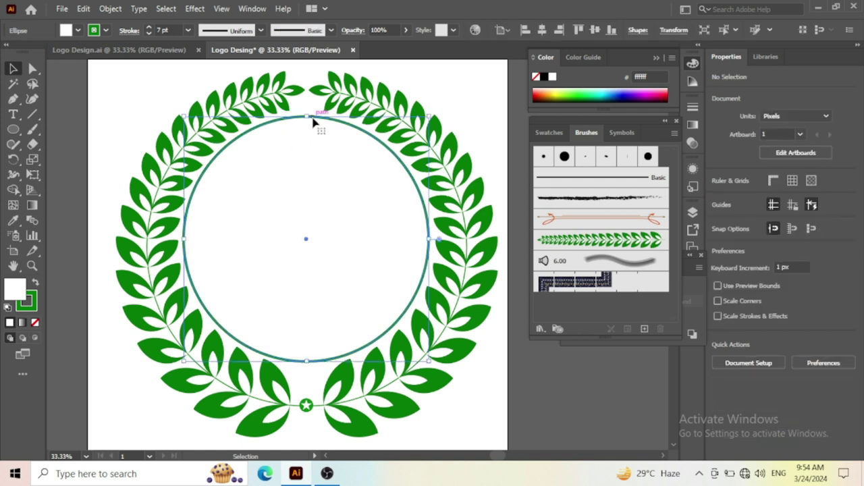
Paste a copy of the ring in front and shrink it to about 593 px wide
left_click(84, 9)
left_click(106, 73)
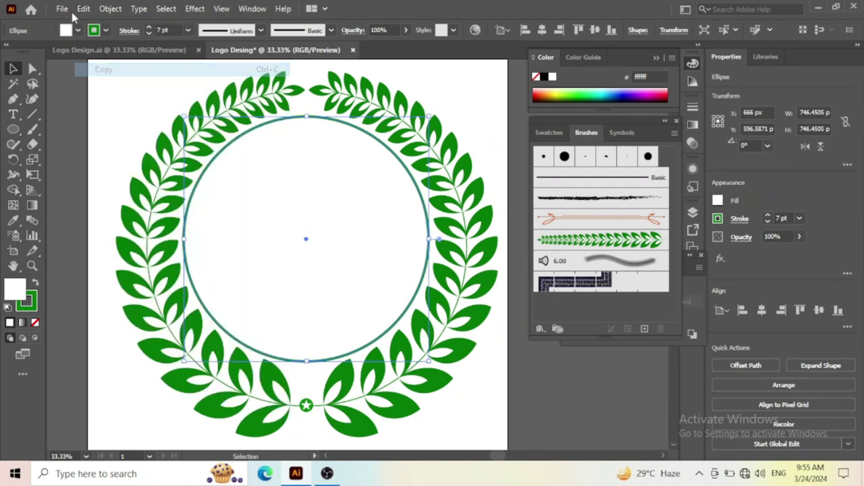
left_click(83, 9)
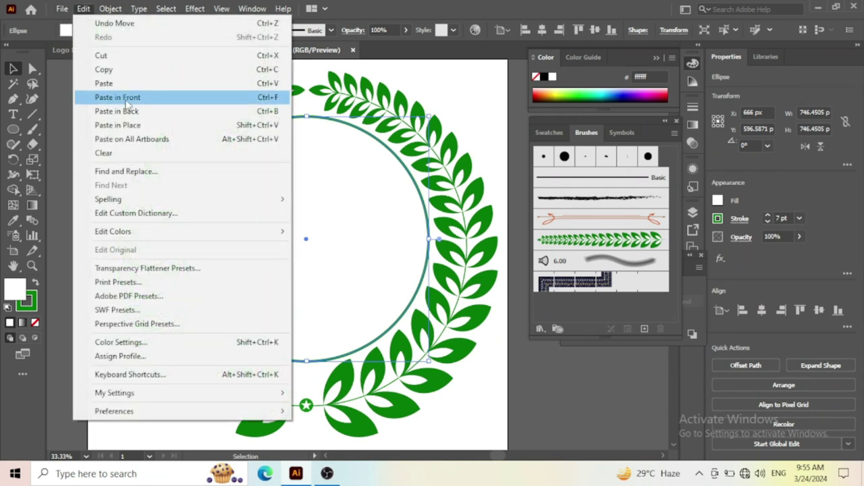
left_click(127, 101)
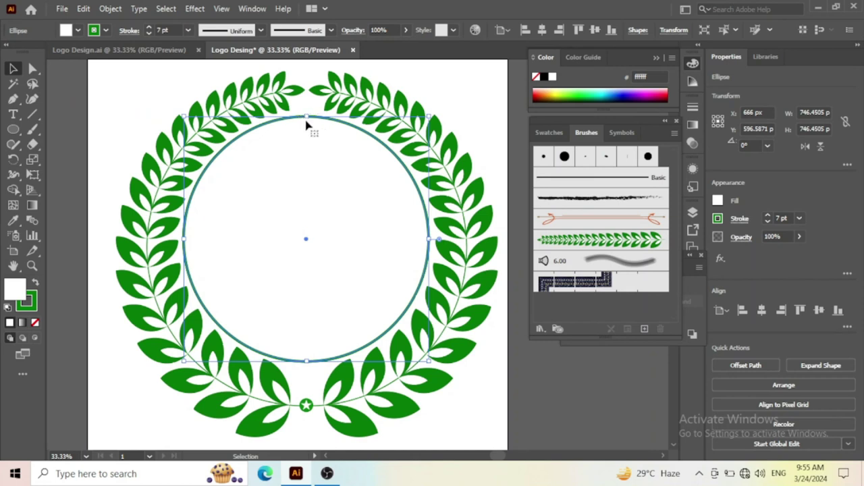
left_click_drag(307, 117, 309, 143)
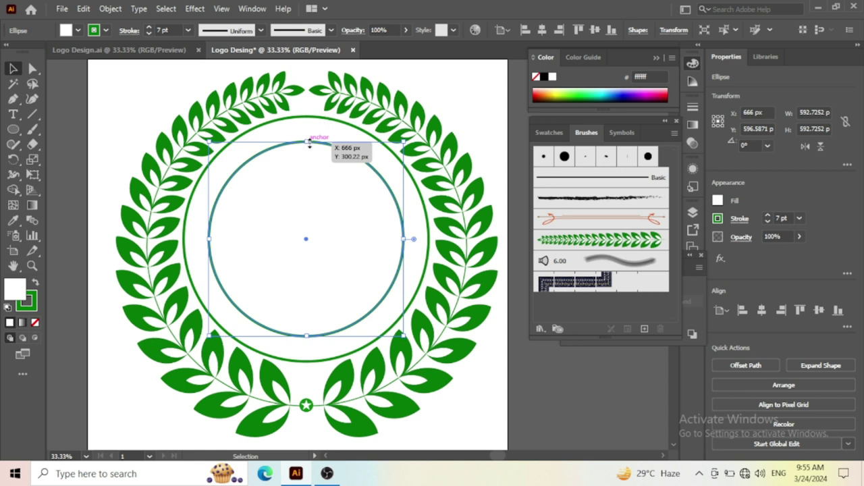
key("Return")
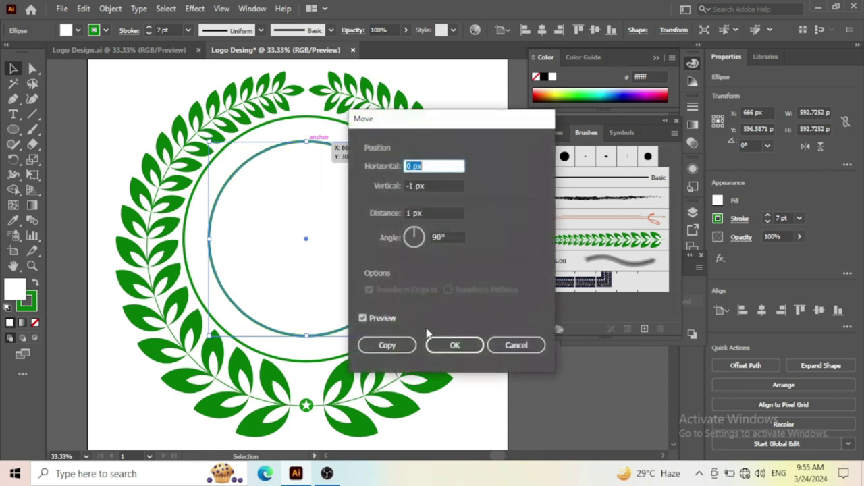
Make the inner circle solid green with no outline at about 627 px, then draw a wide band across it
left_click(457, 345)
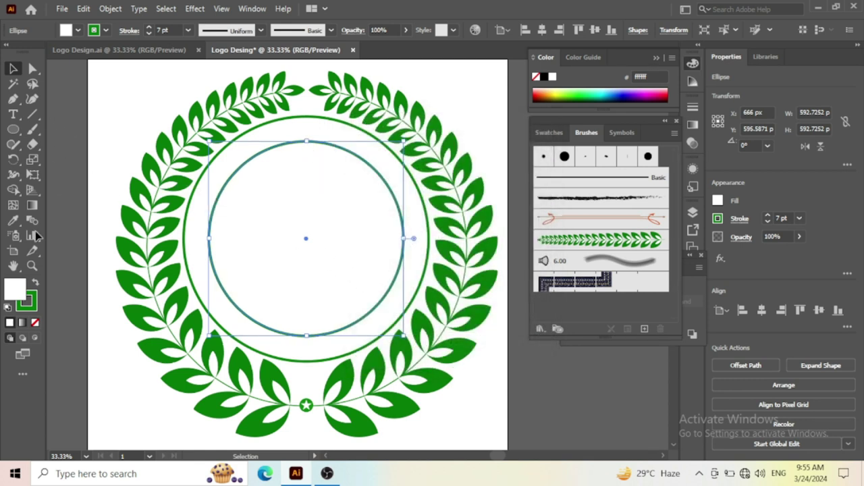
left_click(36, 286)
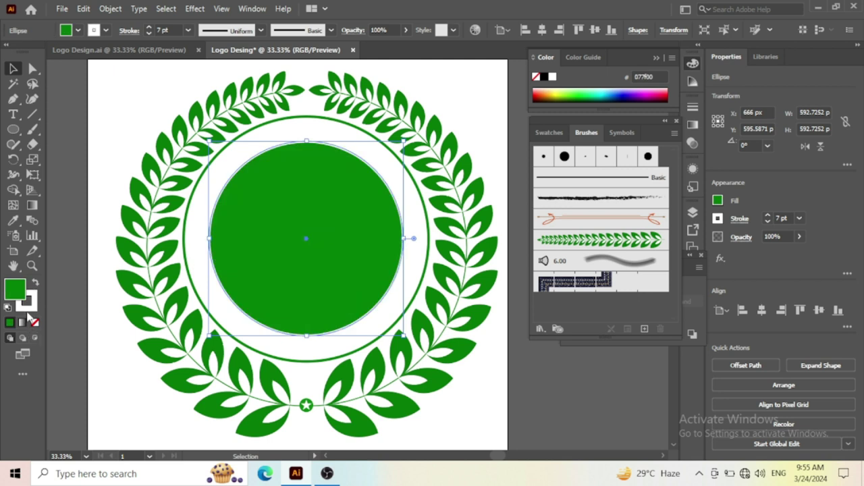
left_click(35, 323)
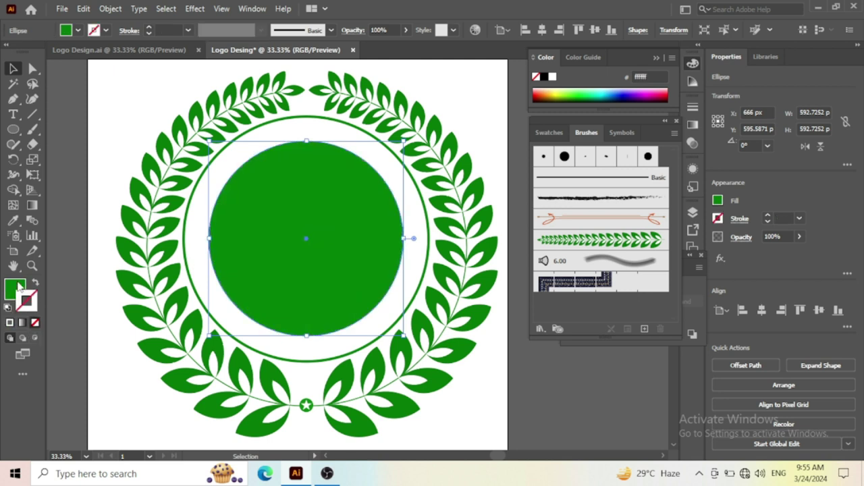
left_click(111, 125)
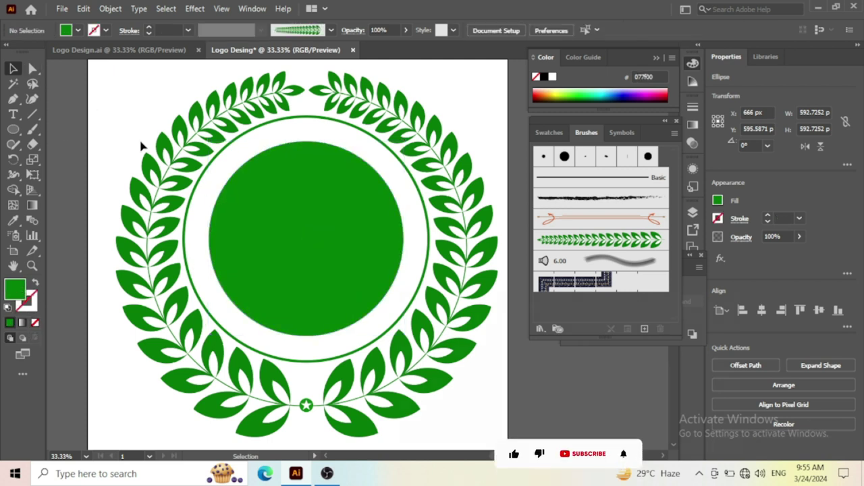
scroll(215, 215, "down", 1)
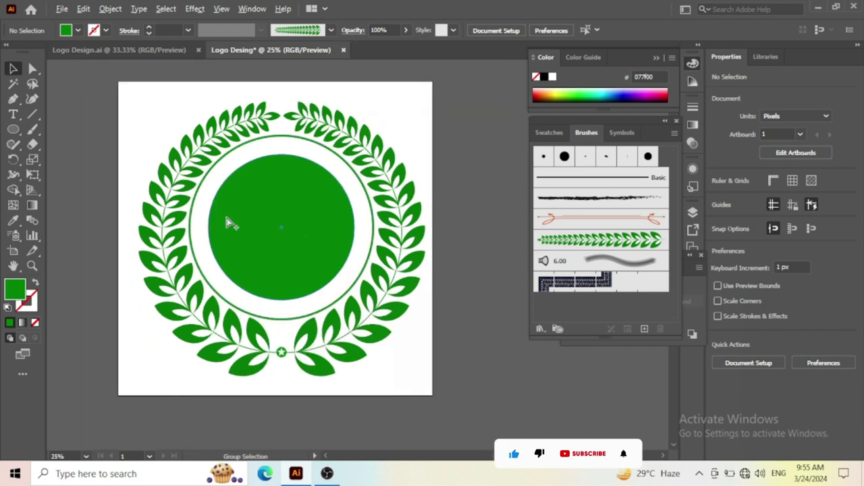
scroll(230, 223, "up", 1)
left_click(297, 204)
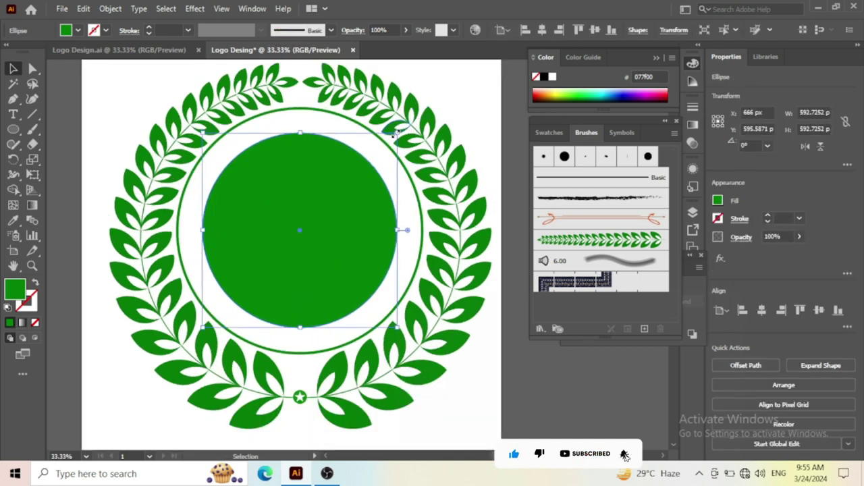
left_click_drag(397, 134, 409, 127)
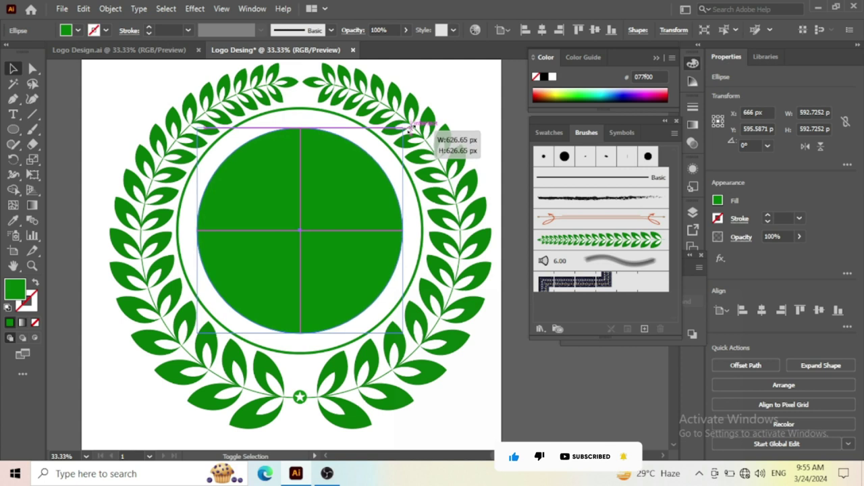
key("m")
left_click_drag(56, 167, 503, 247)
Centre the badge artwork vertically on the green band and nudge the band up slightly
key("v")
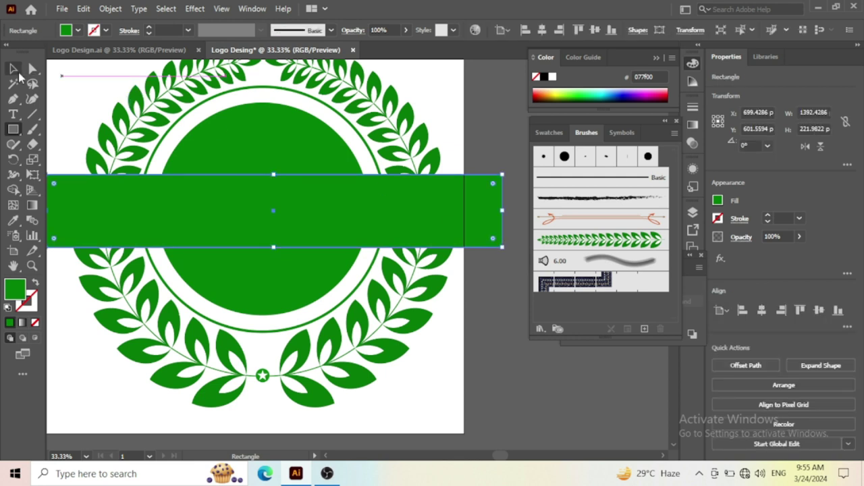
left_click_drag(94, 89, 197, 272)
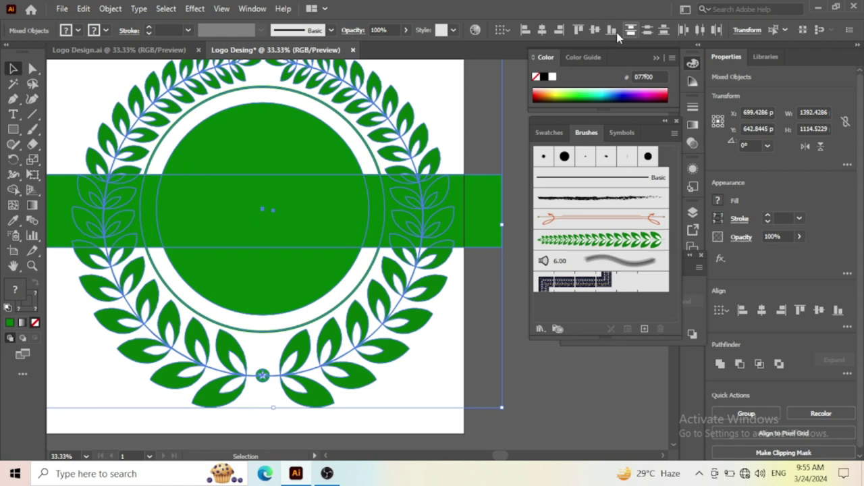
left_click(596, 32)
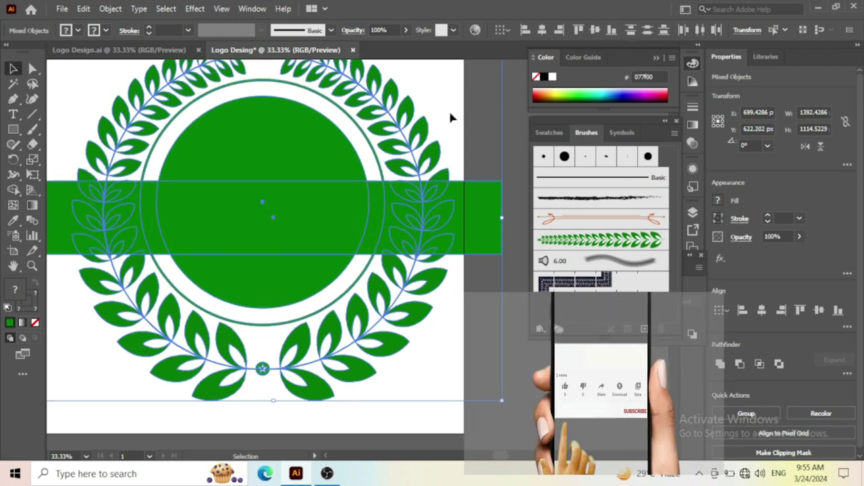
left_click(449, 108)
left_click(303, 190)
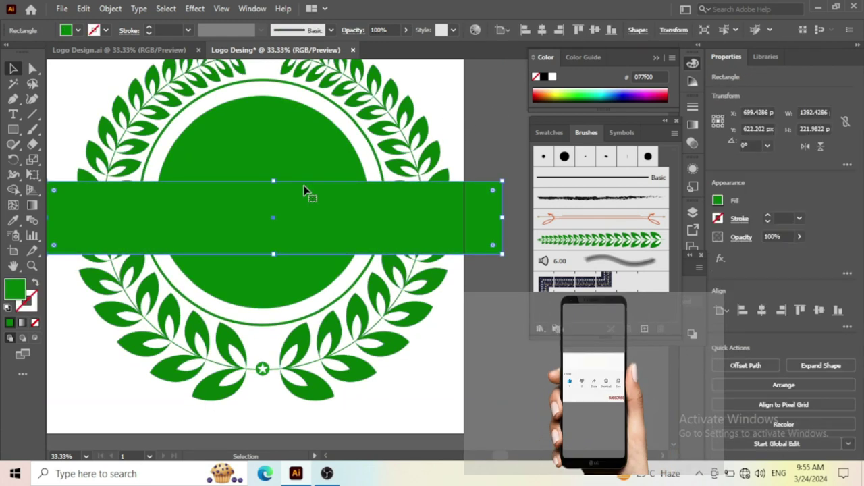
key("Up")
key("Up")
key("Up")
key("Up")
key("Up")
key("Up")
key("Up")
key("Up")
key("Up")
Use Shape Builder on the band's region inside the circle and delete the band's outer ends
left_click(298, 139, "shift")
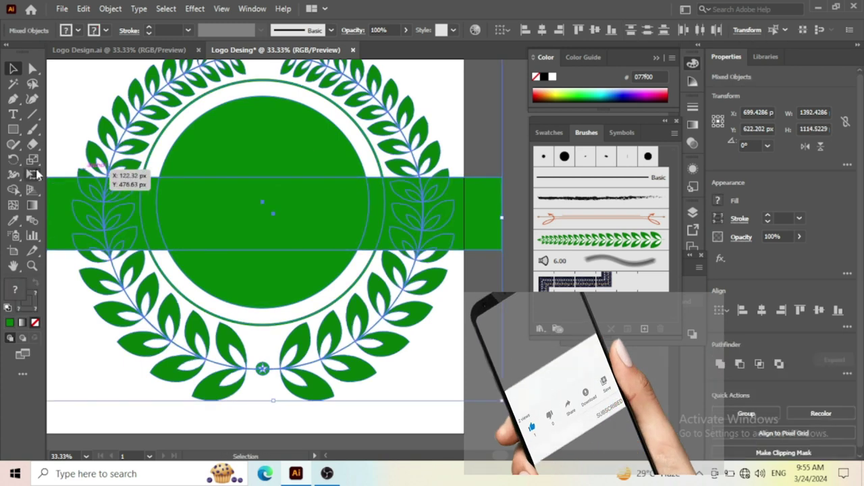
left_click(14, 192)
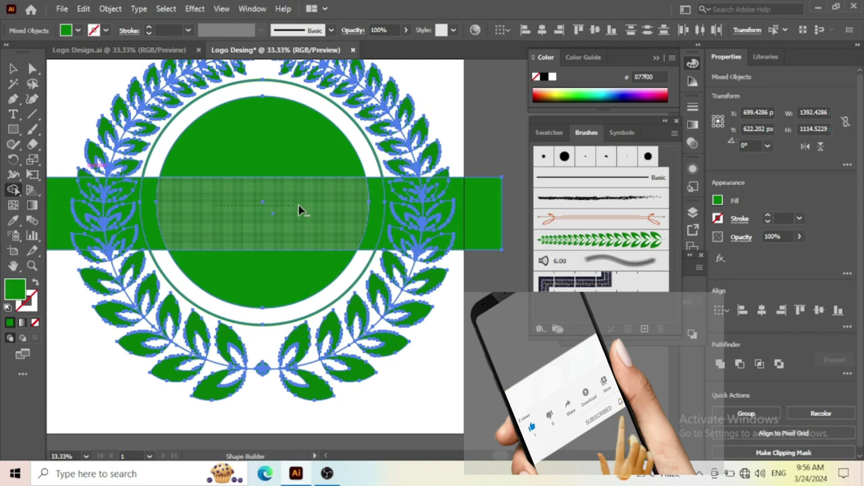
left_click(263, 213, "alt")
left_click(14, 68)
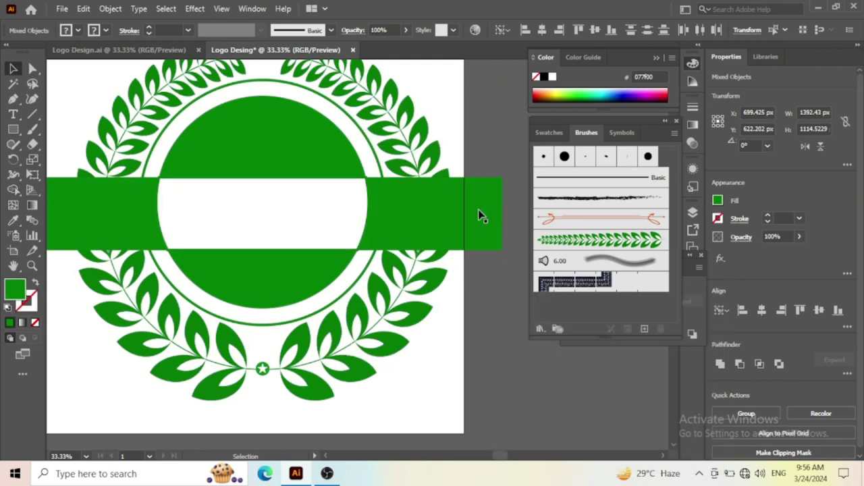
left_click(478, 211)
key("Delete")
left_click(85, 219)
key("Delete")
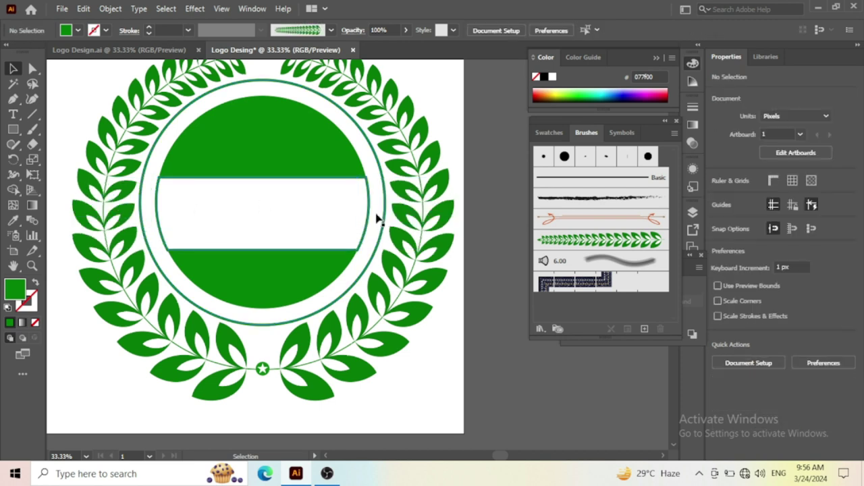
Release the inner circle's compound path and delete the white stripe piece
left_click(372, 214)
right_click(373, 212)
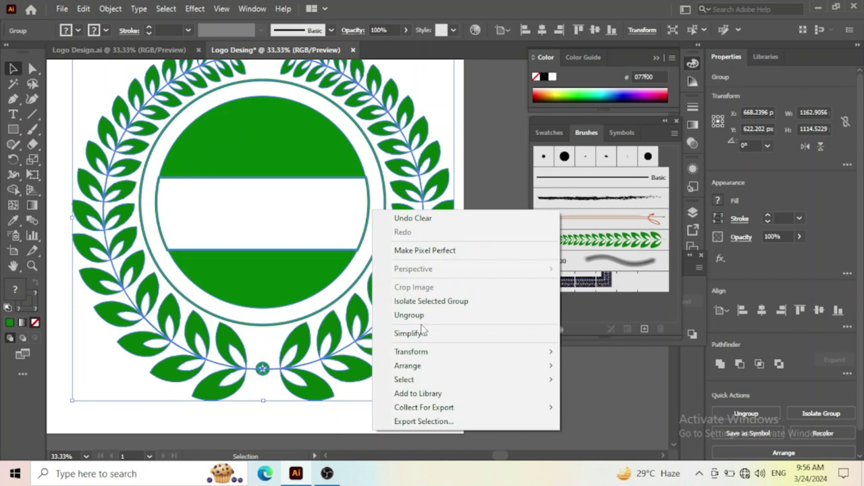
key("Escape")
left_click(460, 332)
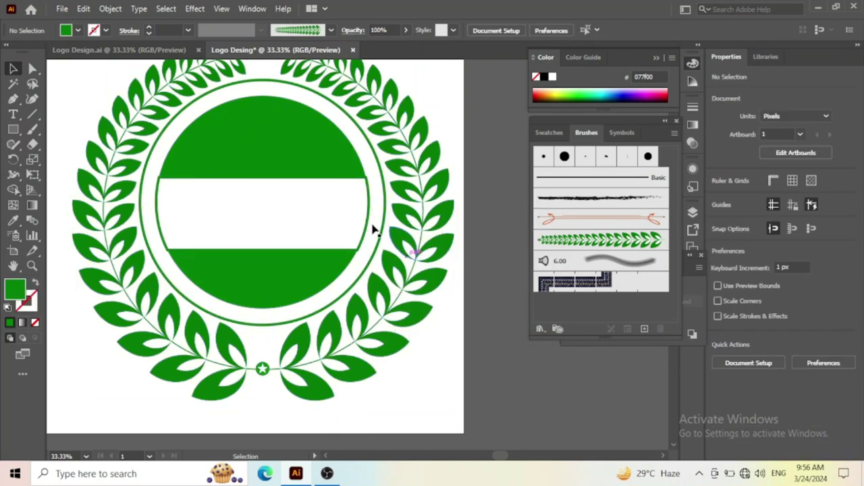
left_click(369, 222)
right_click(369, 218)
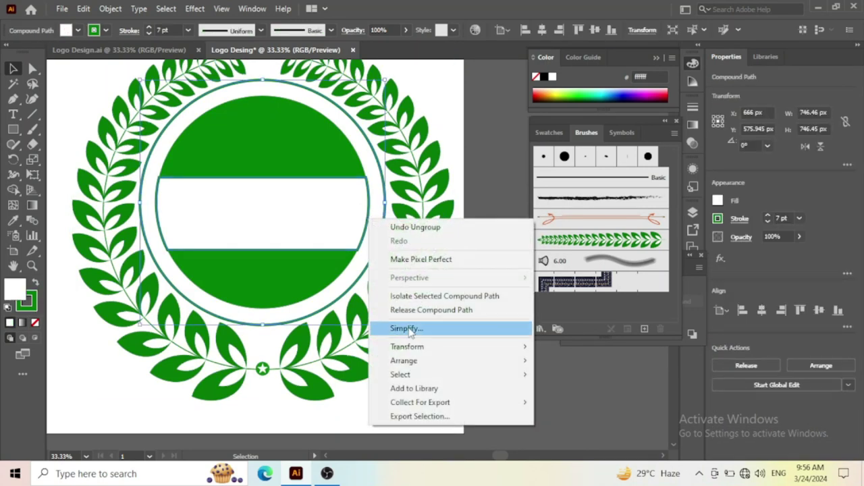
left_click(415, 310)
left_click(538, 420)
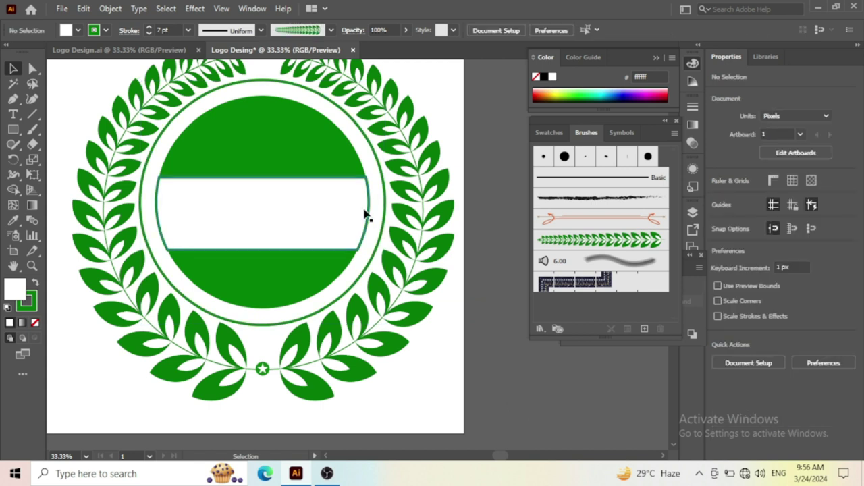
left_click(369, 216)
key("Delete")
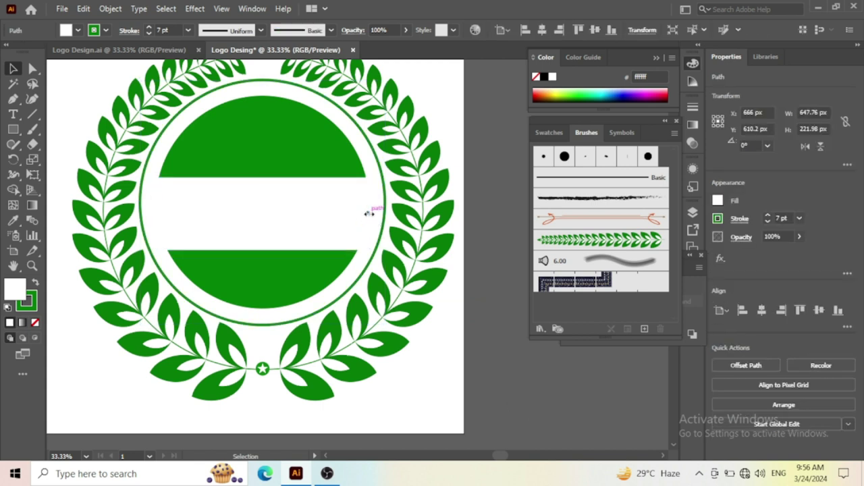
scroll(324, 277, "down", 1)
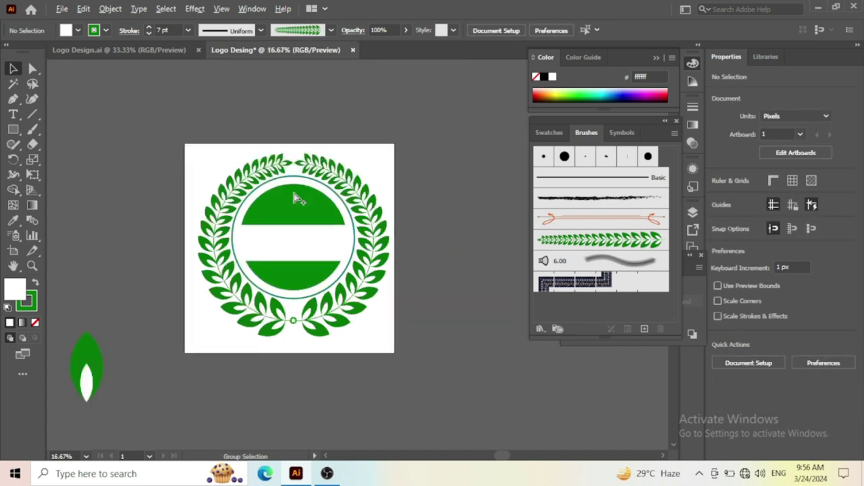
Bring the orange LOGO DESIGN text from Logo Design.ai and fit it into the badge's white band
left_click(165, 52)
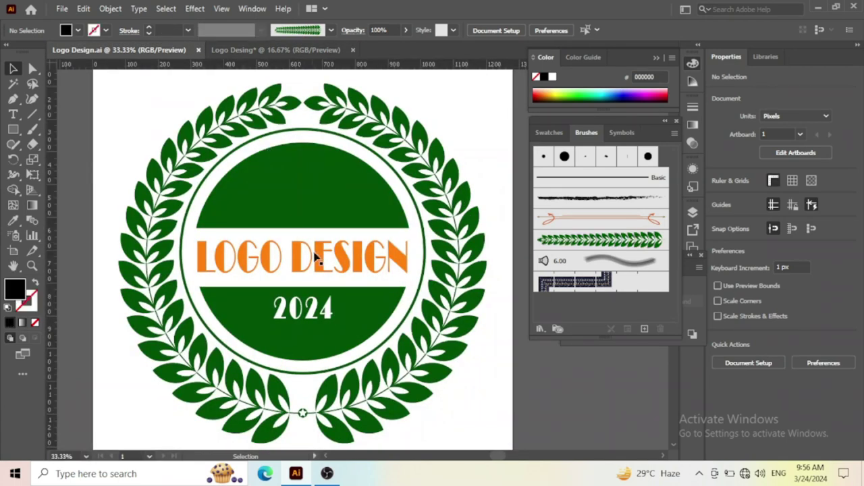
left_click(297, 253)
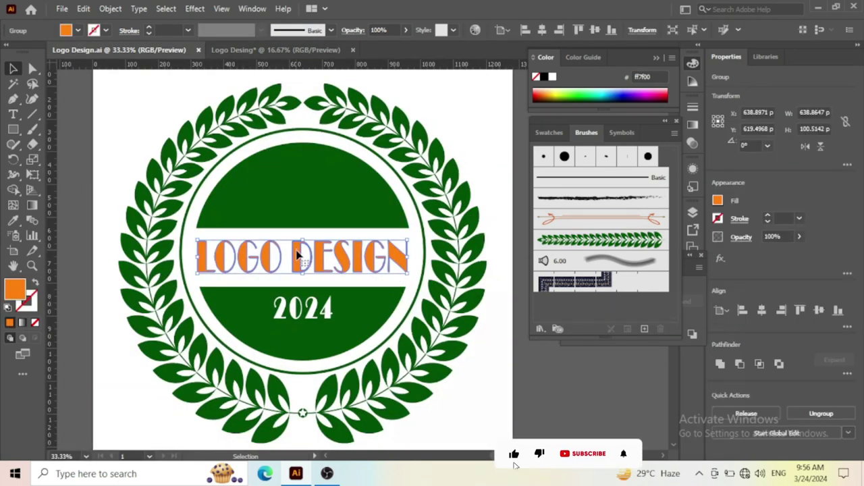
left_click_drag(293, 232, 276, 127)
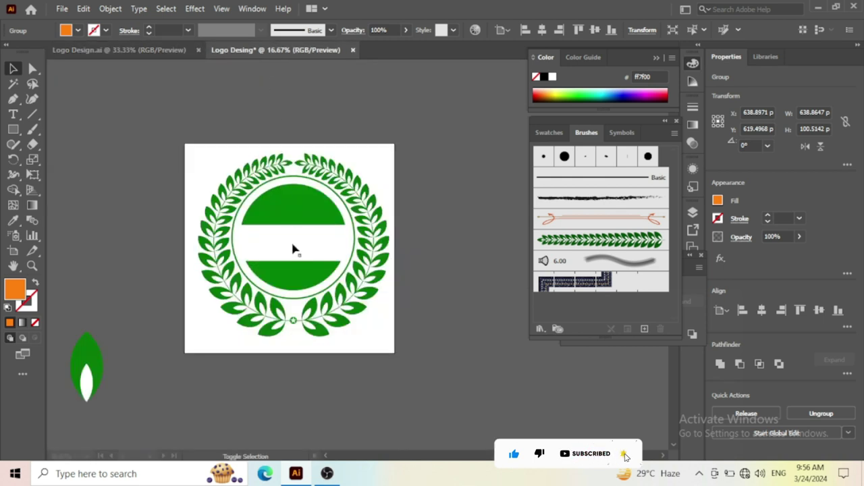
left_click_drag(294, 250, 295, 251)
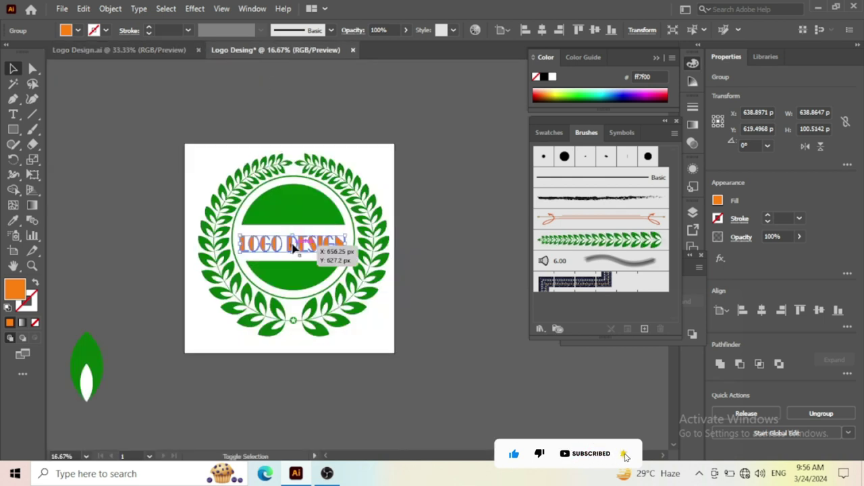
key("ctrl+plus")
key("ctrl+plus")
key("ctrl+plus")
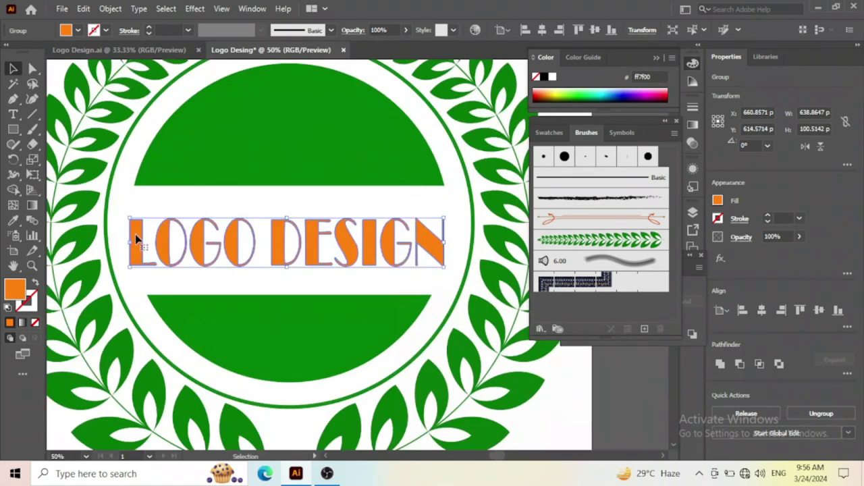
scroll(130, 243, "up", 1)
mouse_move(131, 246)
left_mouse_down()
mouse_move(141, 245)
mouse_move(132, 244)
left_mouse_up()
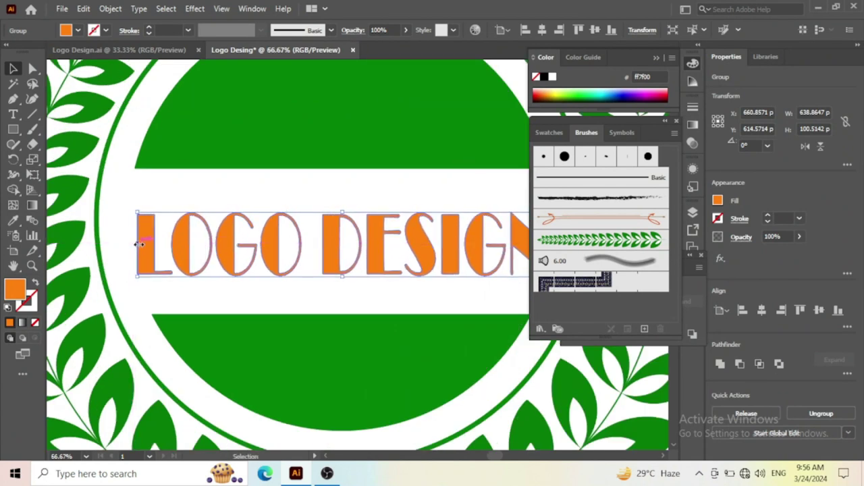
scroll(131, 242, "down", 1)
left_click_drag(445, 243, 445, 241)
scroll(301, 202, "down", 2)
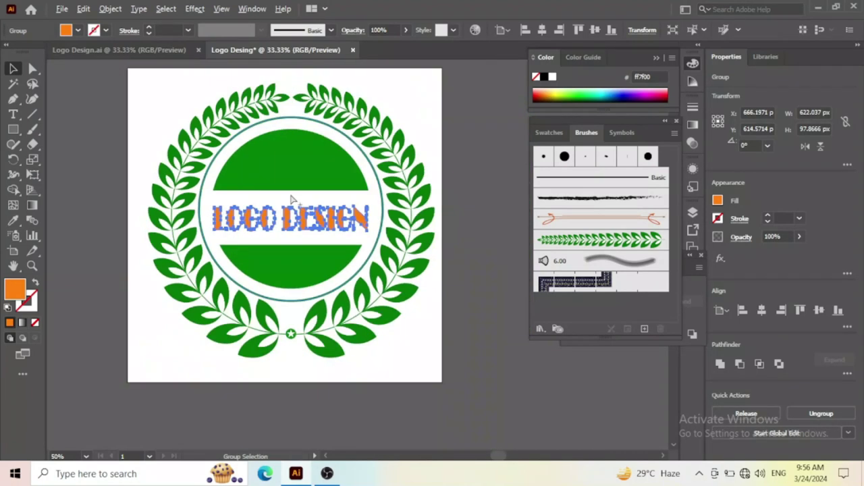
left_click(482, 284)
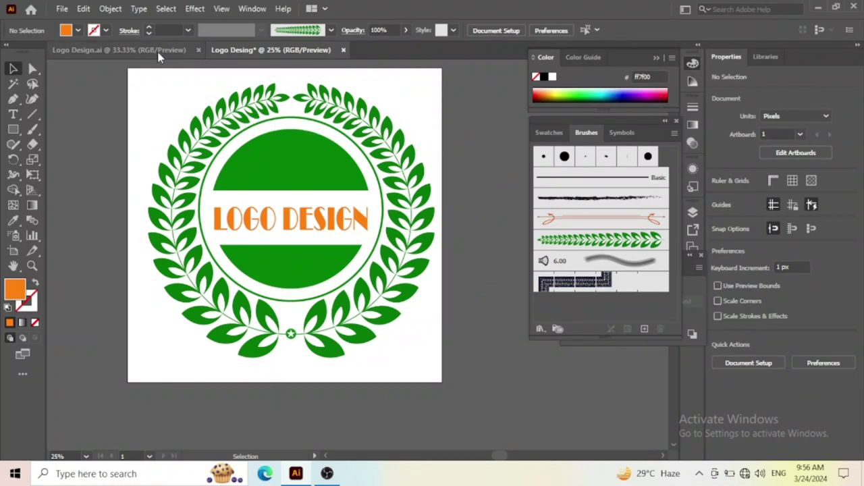
Bring the white 2024 text into the badge's lower green segment
left_click(159, 54)
left_click(270, 265)
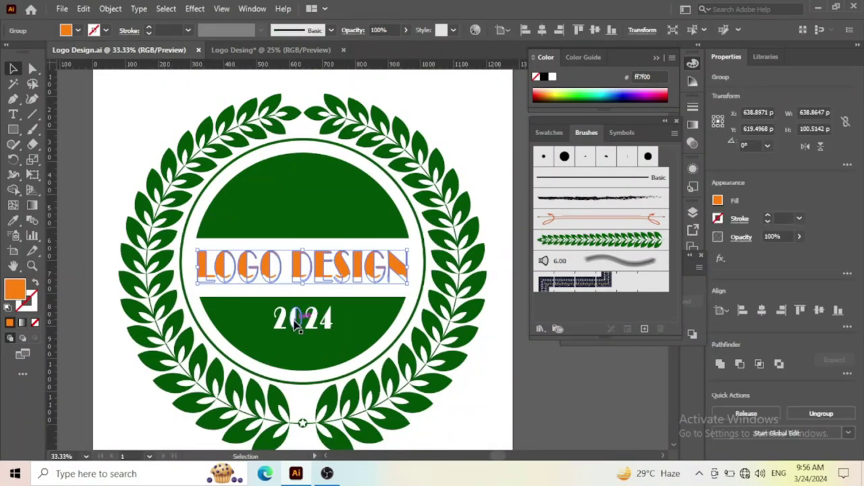
left_click(297, 321)
left_click_drag(295, 324, 275, 58)
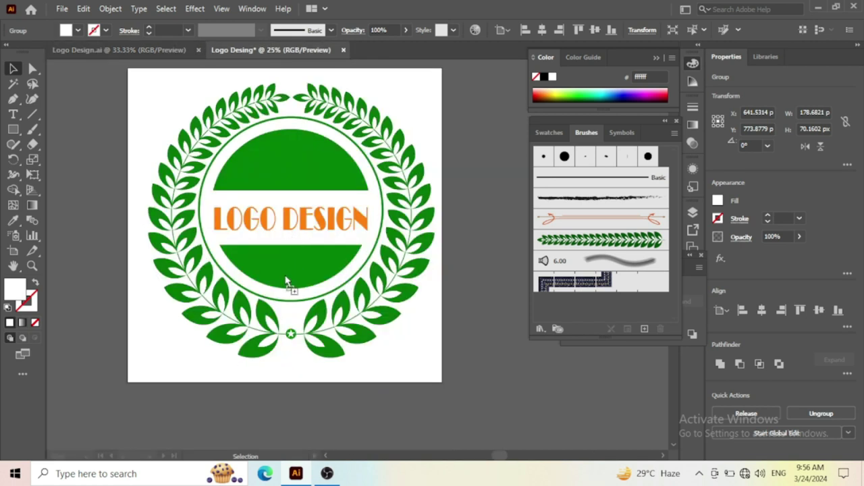
left_click_drag(285, 278, 308, 251)
scroll(290, 282, "up", 3)
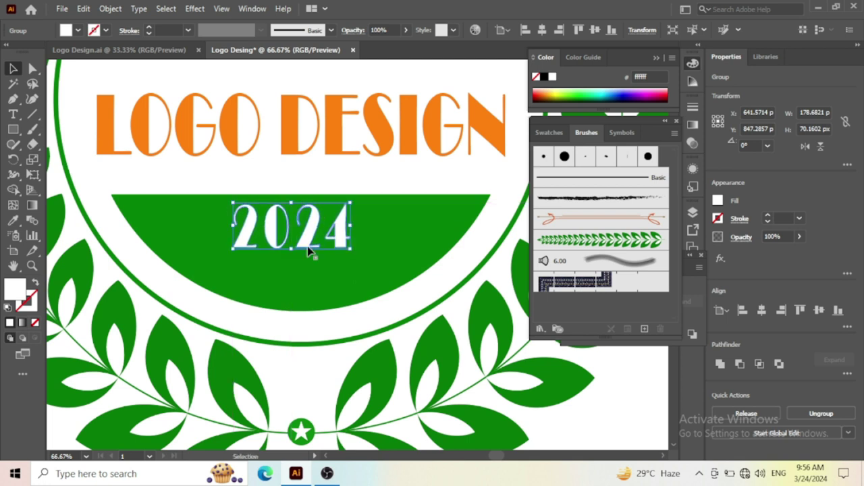
scroll(308, 251, "down", 2)
scroll(308, 251, "down", 2)
left_click(291, 87)
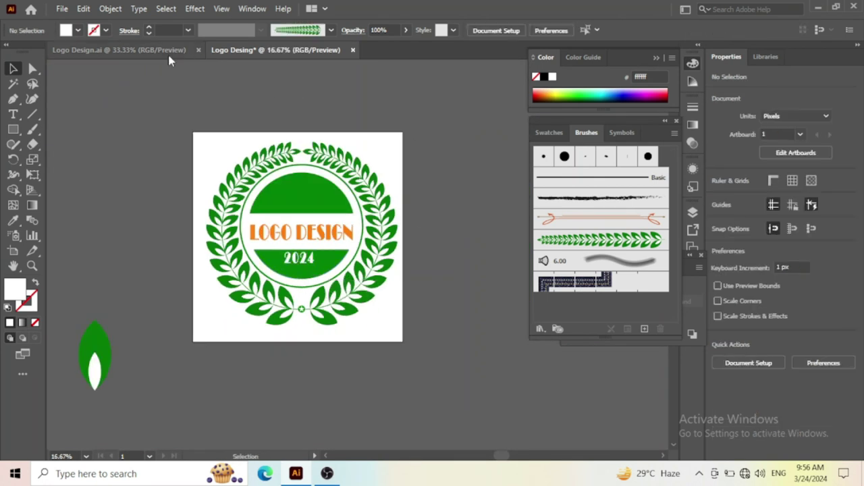
left_click(169, 54)
scroll(267, 250, "down", 2)
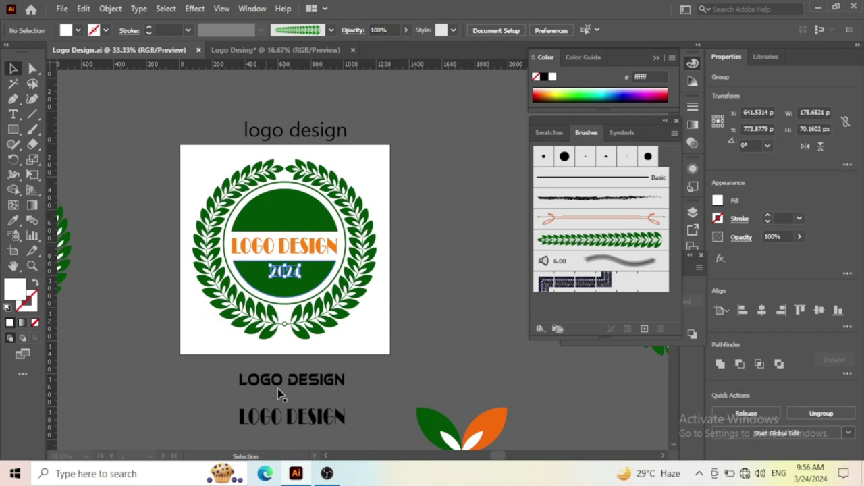
Drag the black Broadway 'LOGO DESIGN' title from Logo Design.ai to below the badge
left_click(290, 417)
mouse_move(294, 420)
left_mouse_down()
mouse_move(285, 56)
mouse_move(296, 367)
left_mouse_up()
scroll(296, 373, "up", 1)
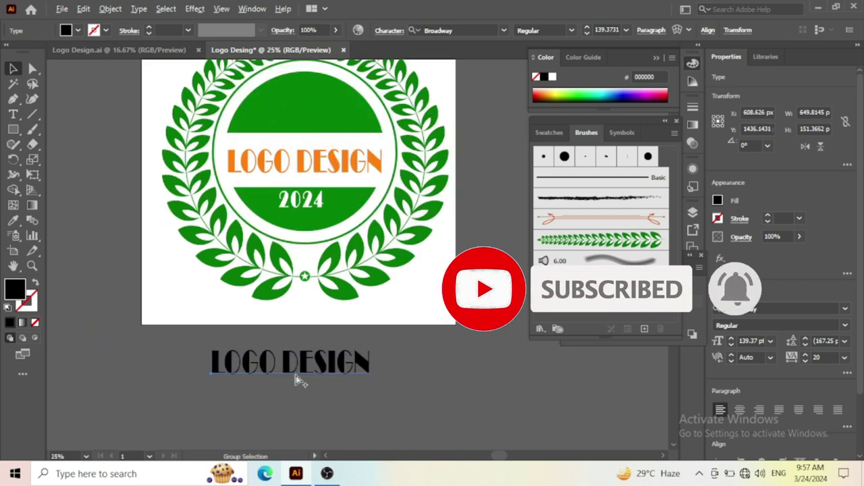
scroll(296, 376, "up", 1)
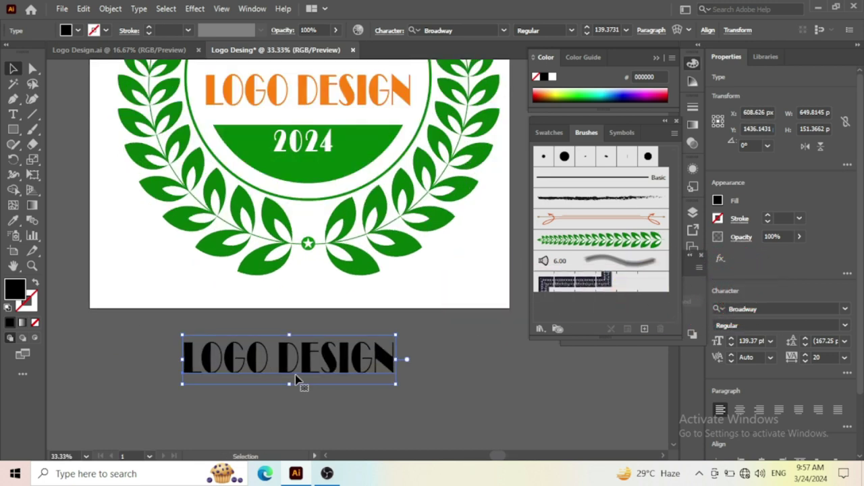
left_click(349, 403)
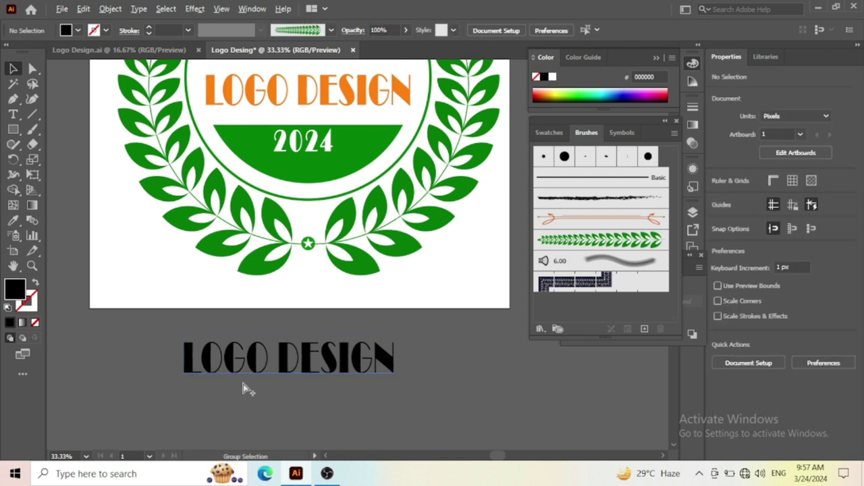
scroll(282, 361, "down", 2)
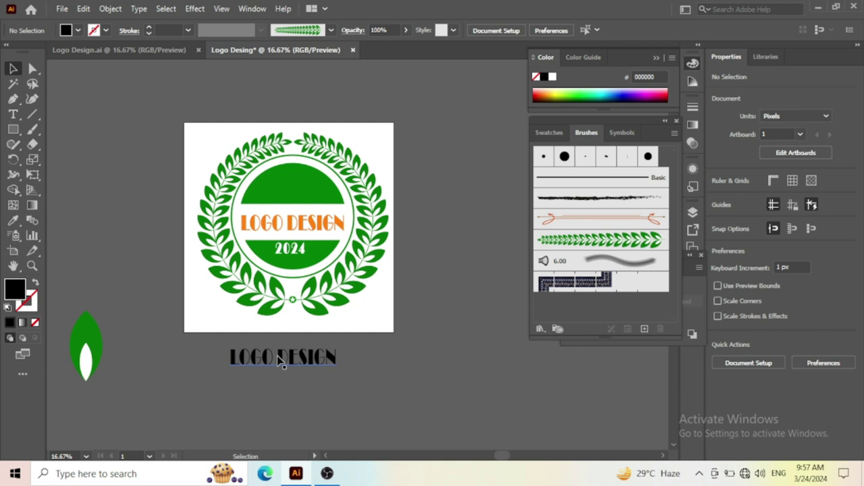
scroll(293, 214, "up", 2)
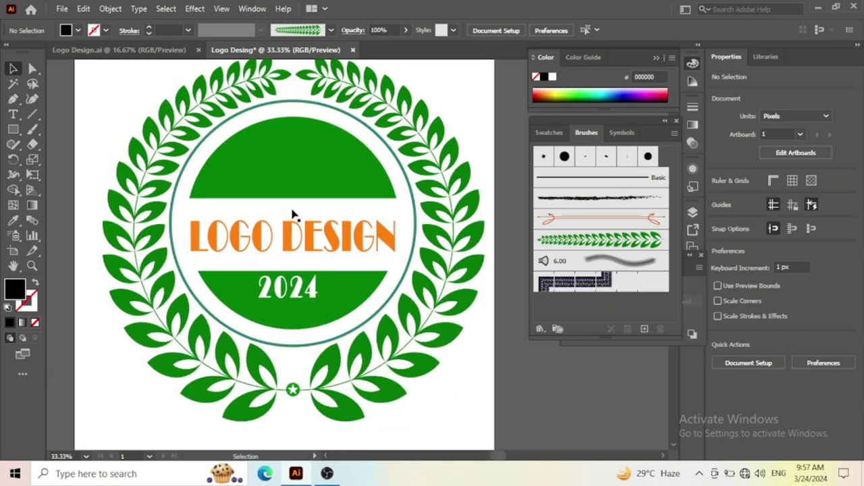